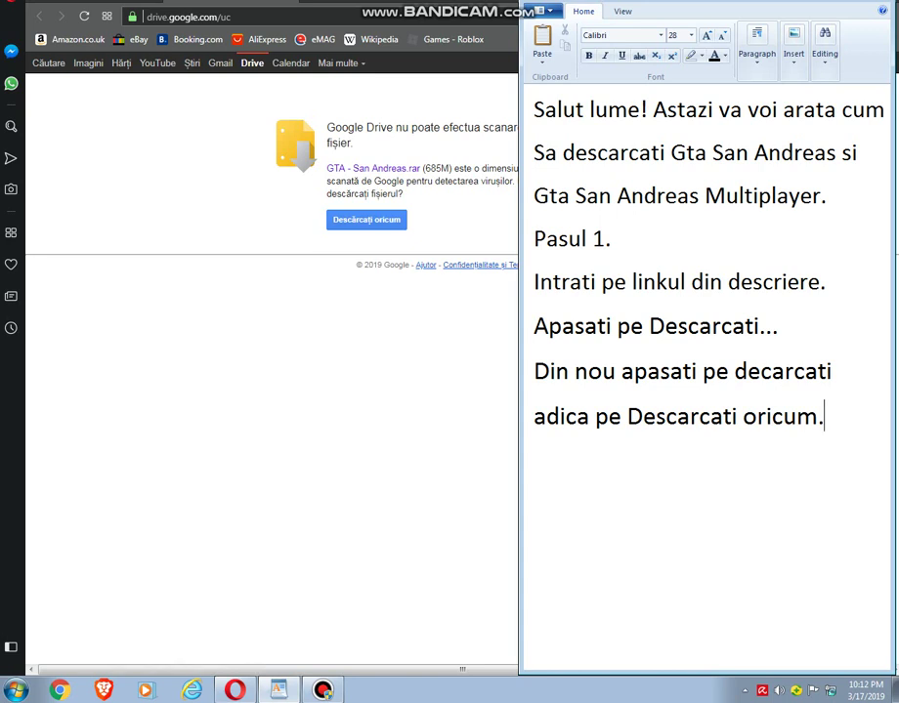
Step: Start downloading GTA - San Andreas.rar from Google Drive without the antivirus scan
click(366, 218)
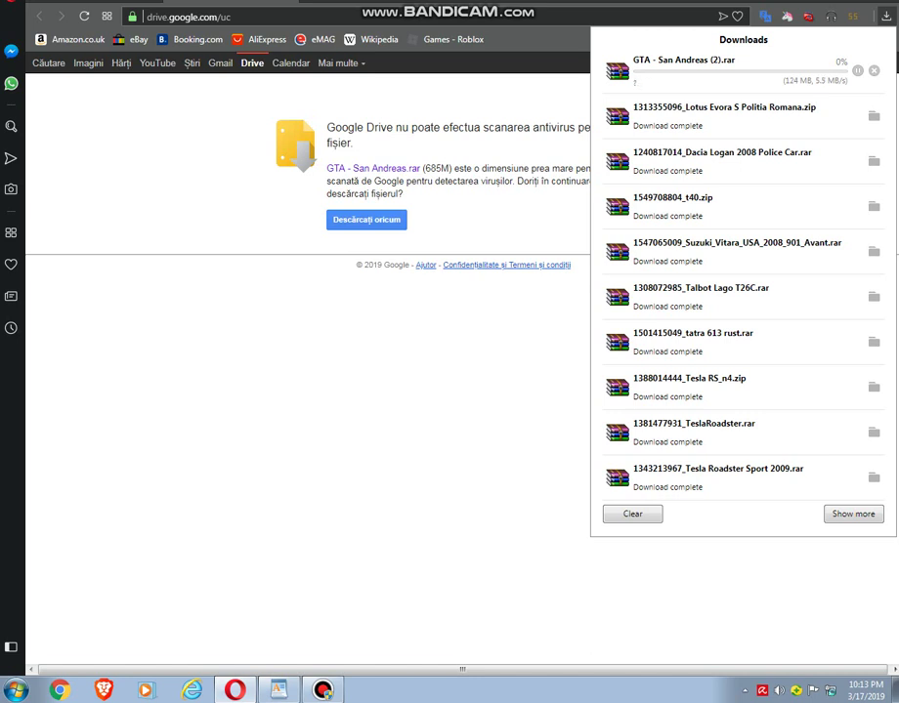
Step: Switch to the WordPad notes and add a new line reading "Asteptam...................."
click(279, 690)
key(Return)
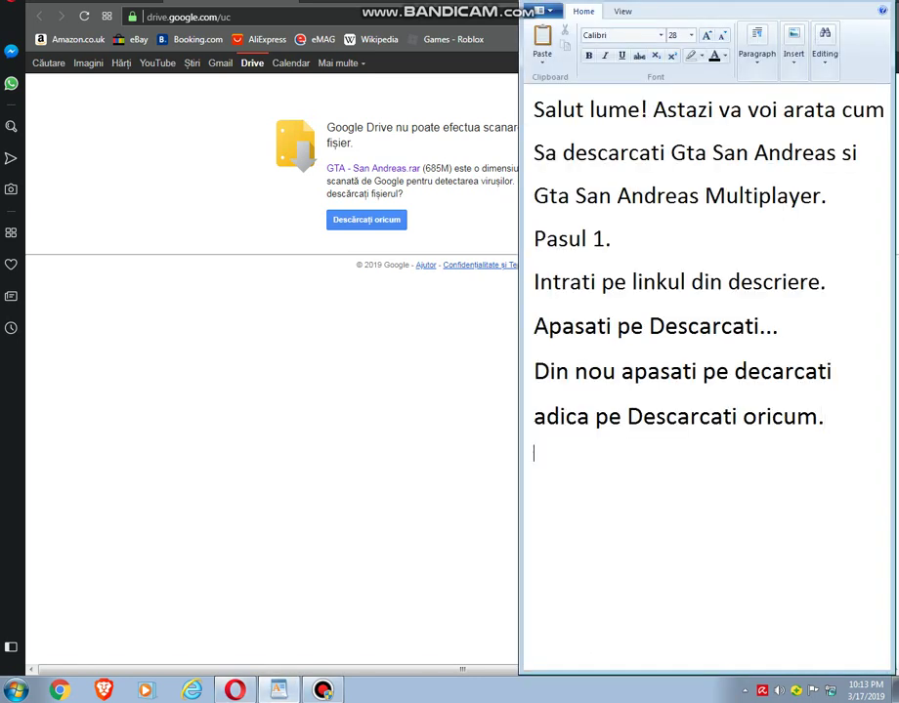
text(Astepta)
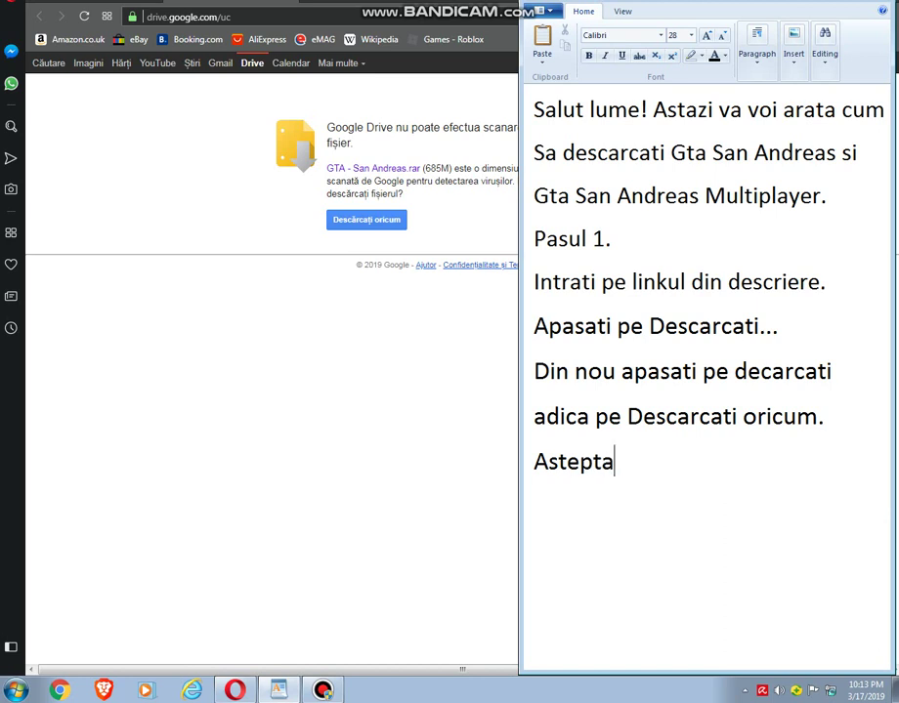
text(m....................)
Step: Return to Opera and show the full list of downloads
key(super+Down)
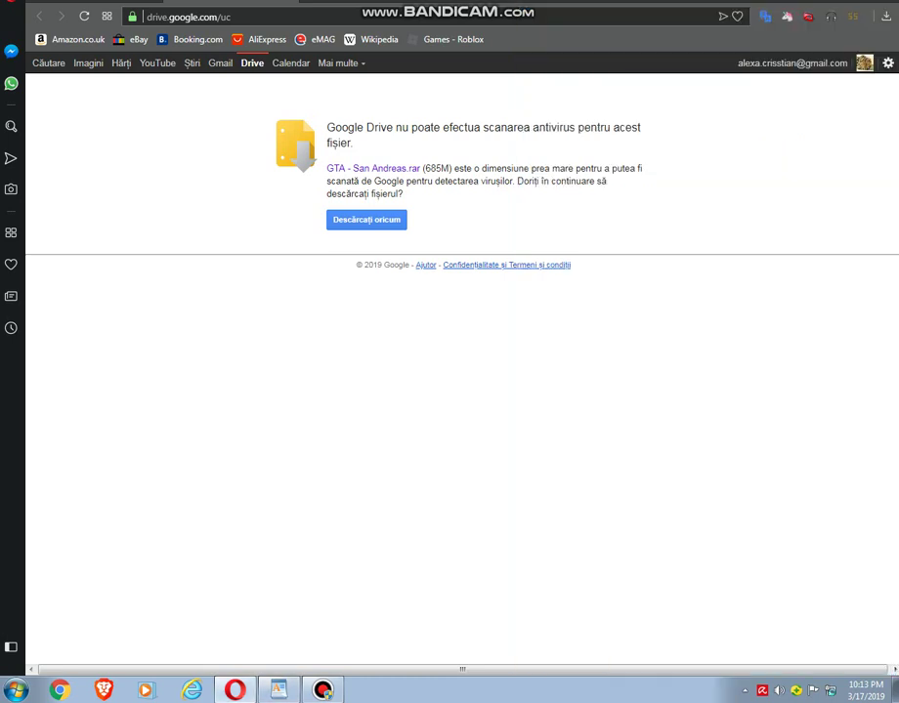
click(885, 15)
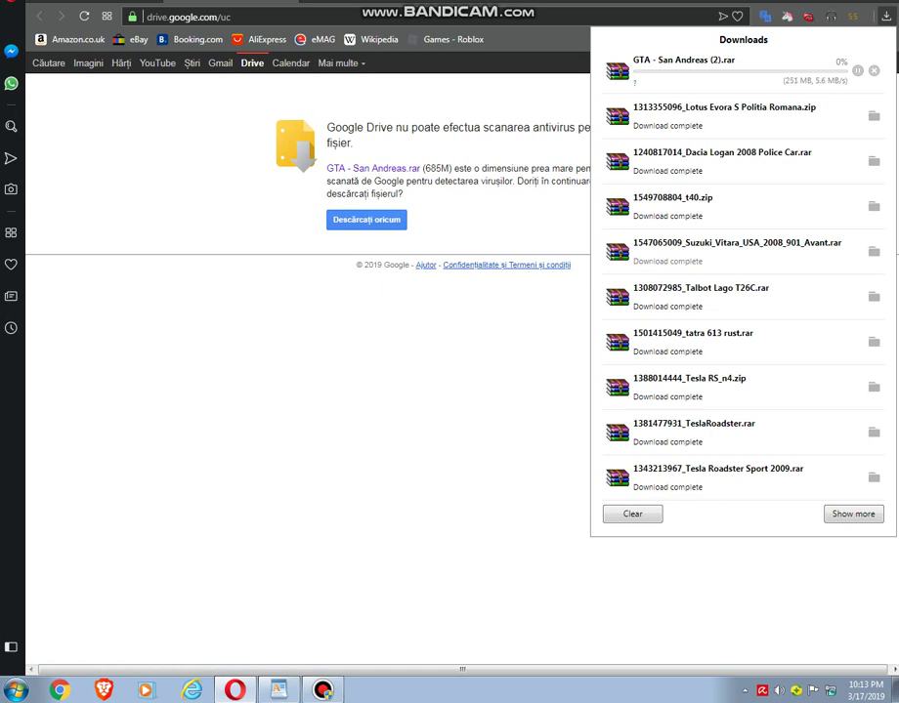
click(852, 513)
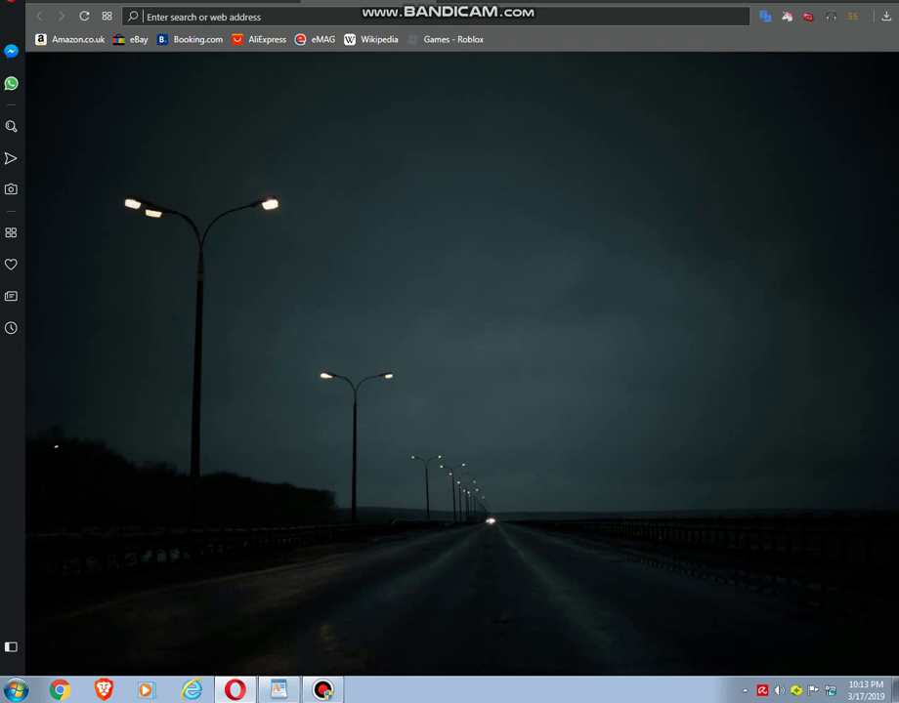
key(ctrl+j)
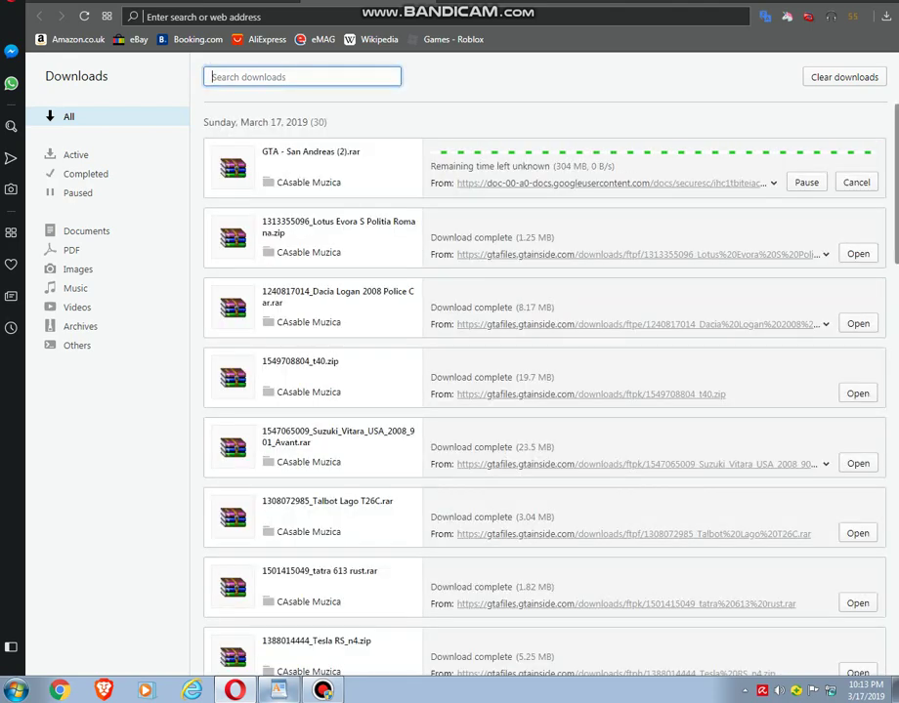
Step: Switch to the WordPad notes and add a new line reading "Eu il am descarcat deja."
click(278, 691)
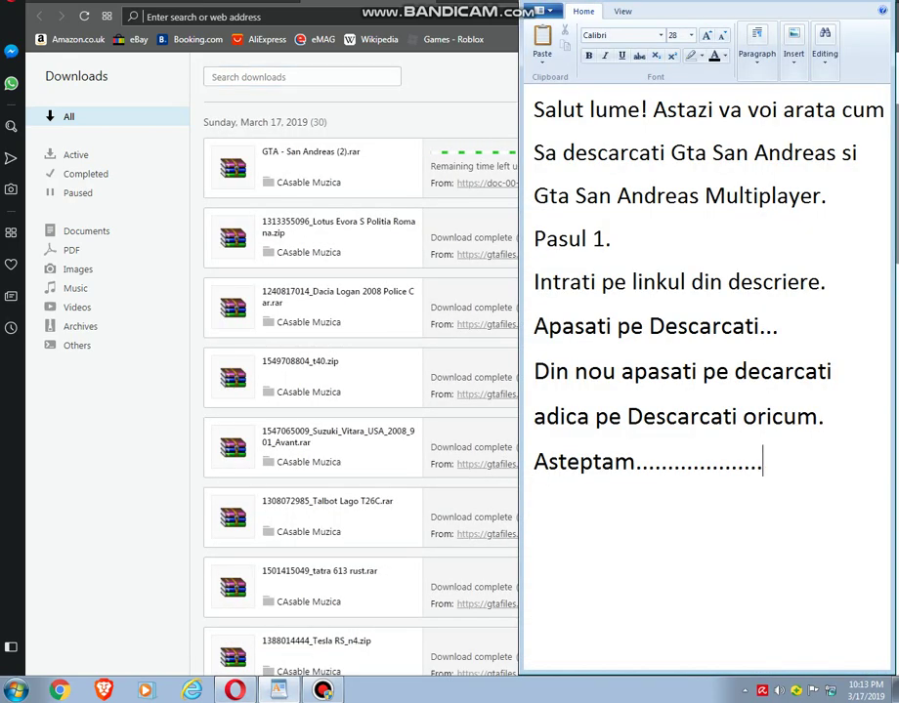
key(Return)
text(Eu )
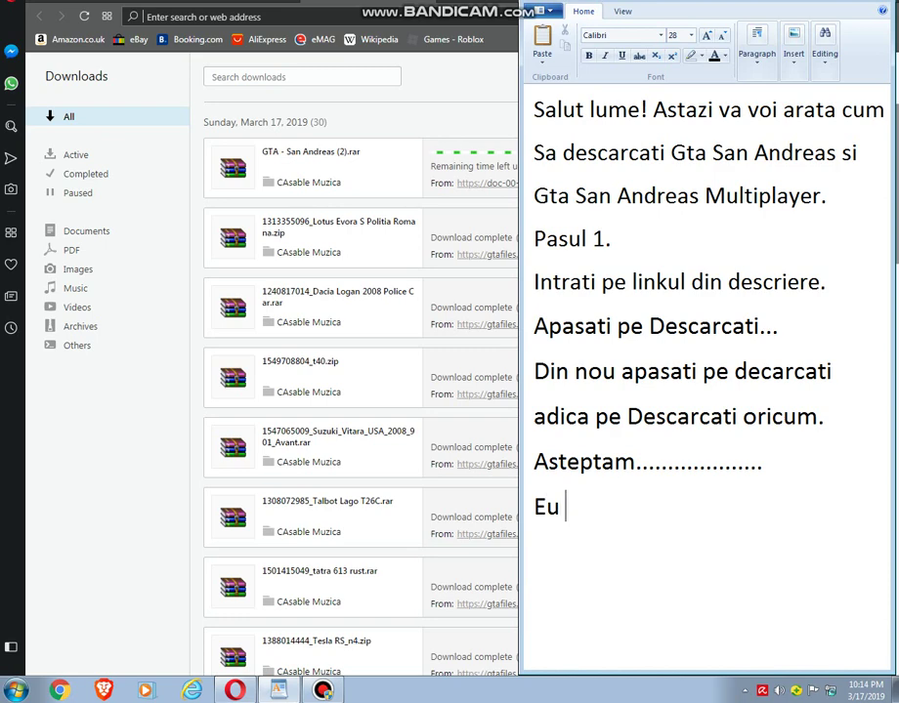
text(il am de)
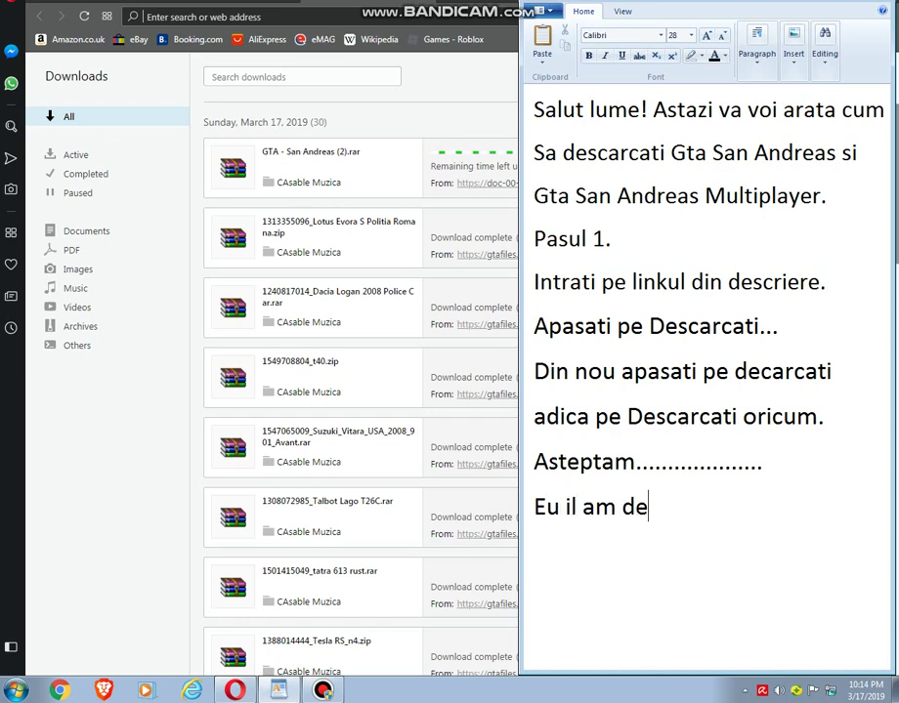
text(scac)
key(BackSpace)
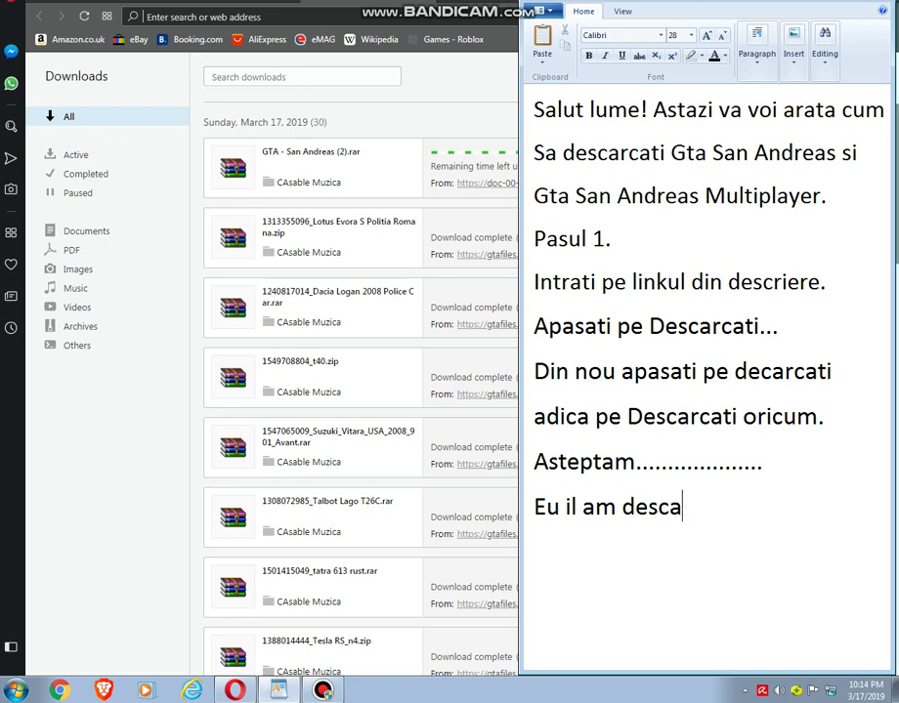
text(rcat dej)
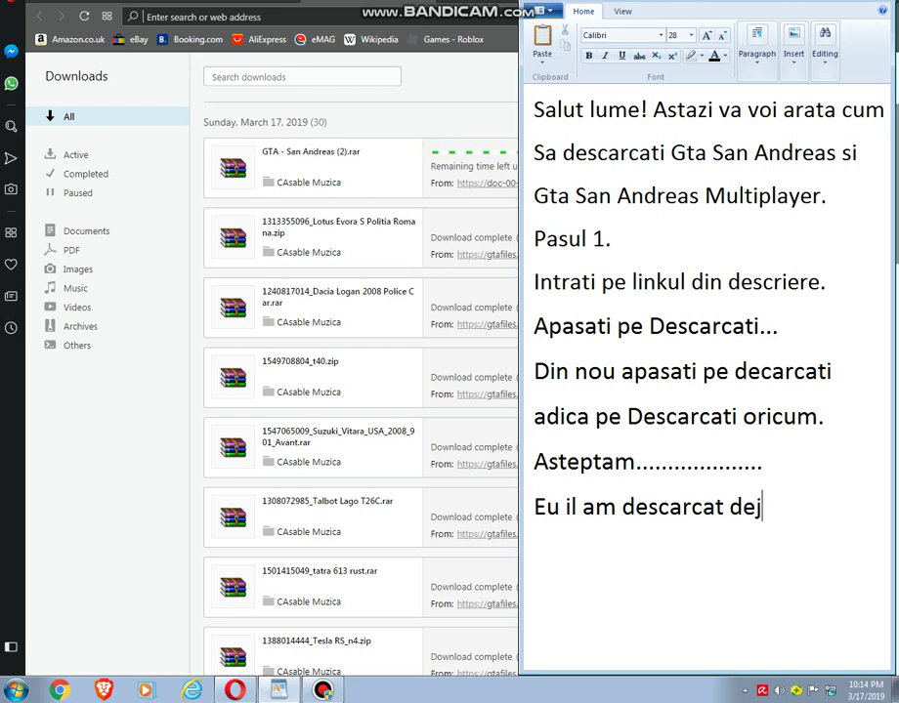
text(a.)
Step: Return to Opera and open the already downloaded archive GTA - San Andreas (1).rar from the downloads list
key(alt+Tab)
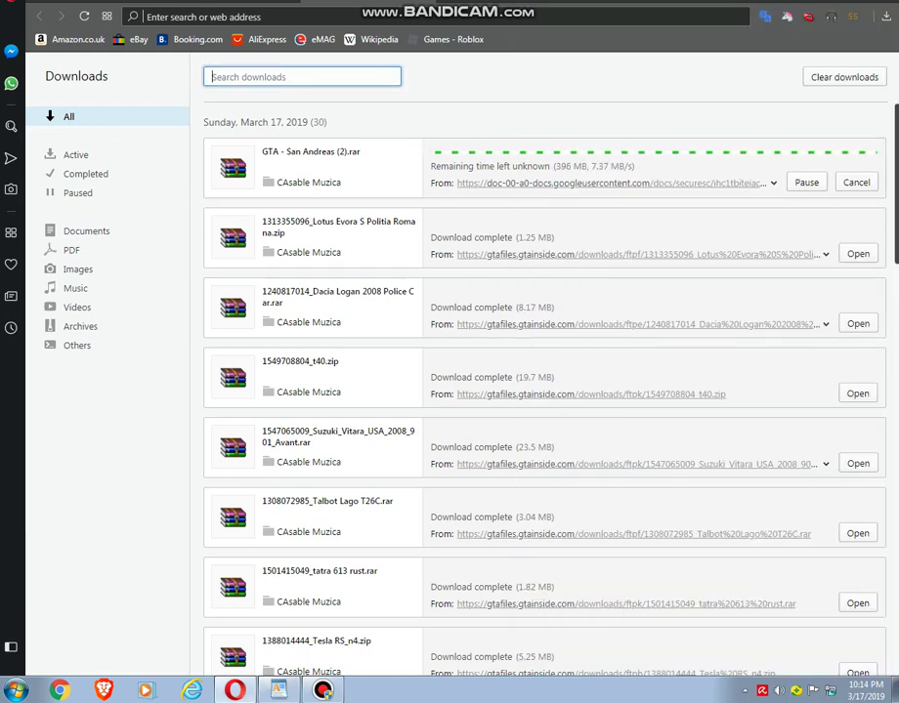
scroll(544, 391, down, 4)
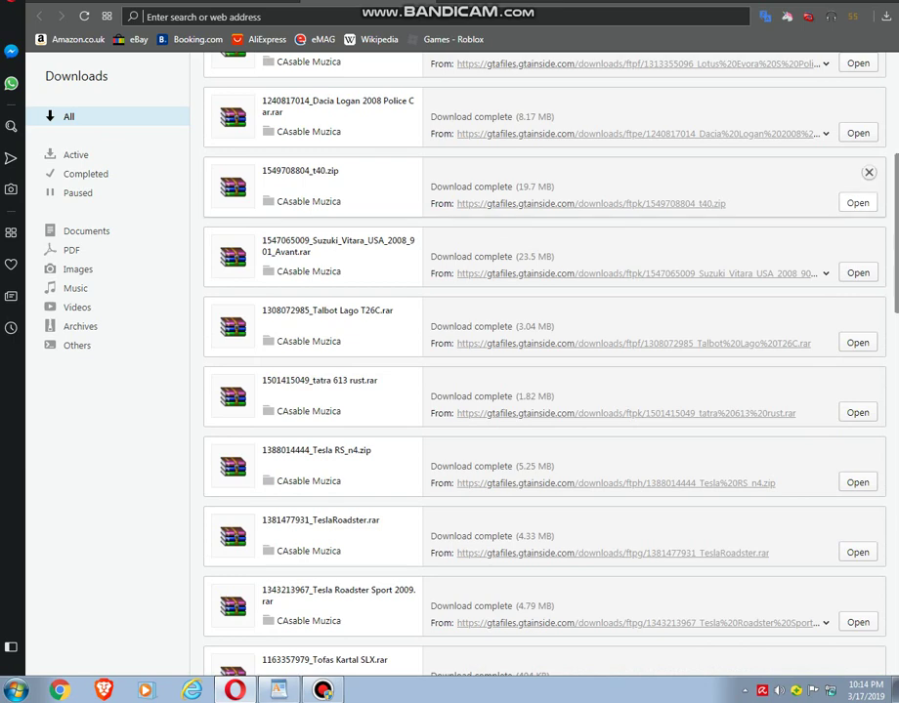
scroll(544, 391, down, 3)
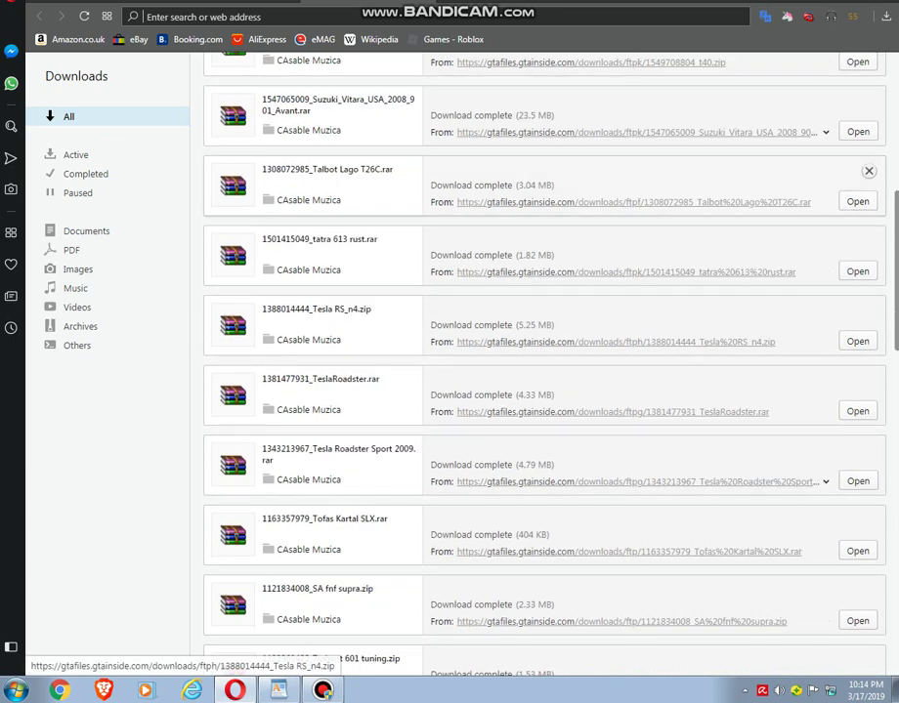
scroll(586, 186, down, 3)
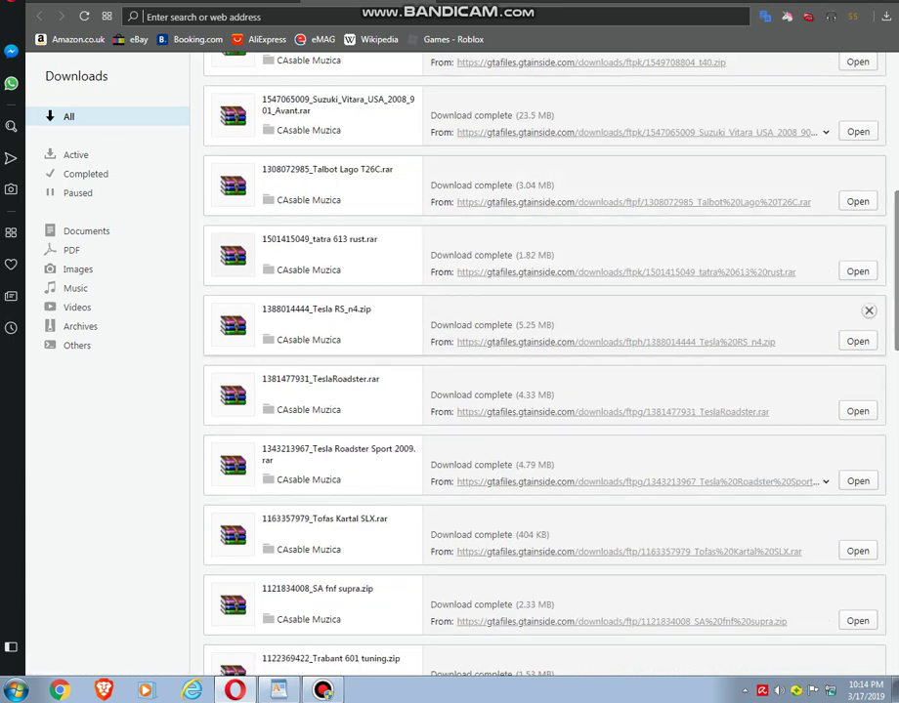
scroll(586, 249, down, 3)
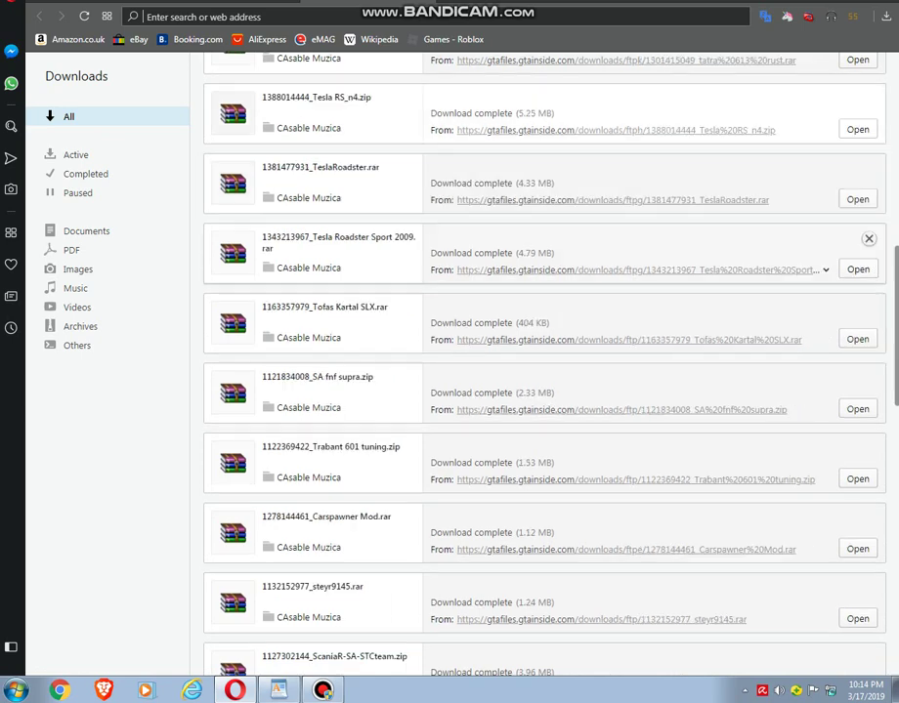
scroll(586, 244, down, 8)
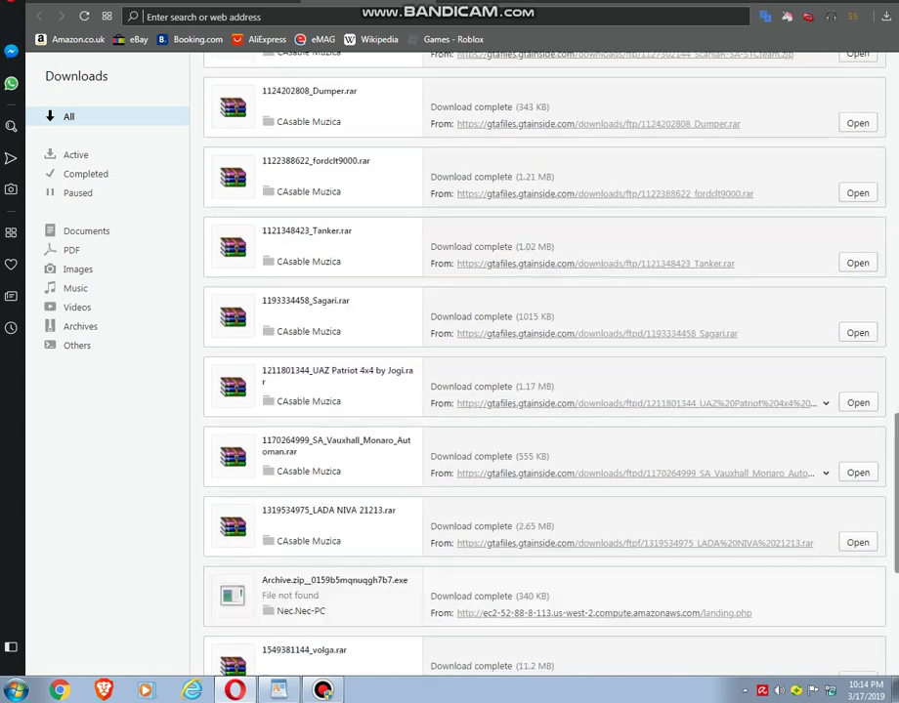
scroll(586, 327, down, 4)
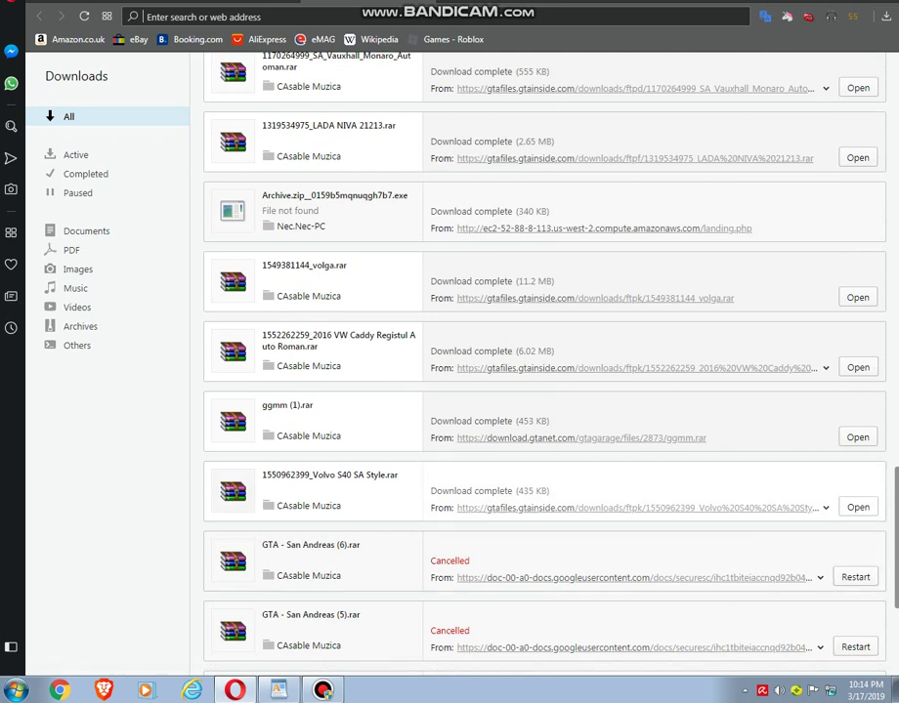
scroll(544, 361, down, 3)
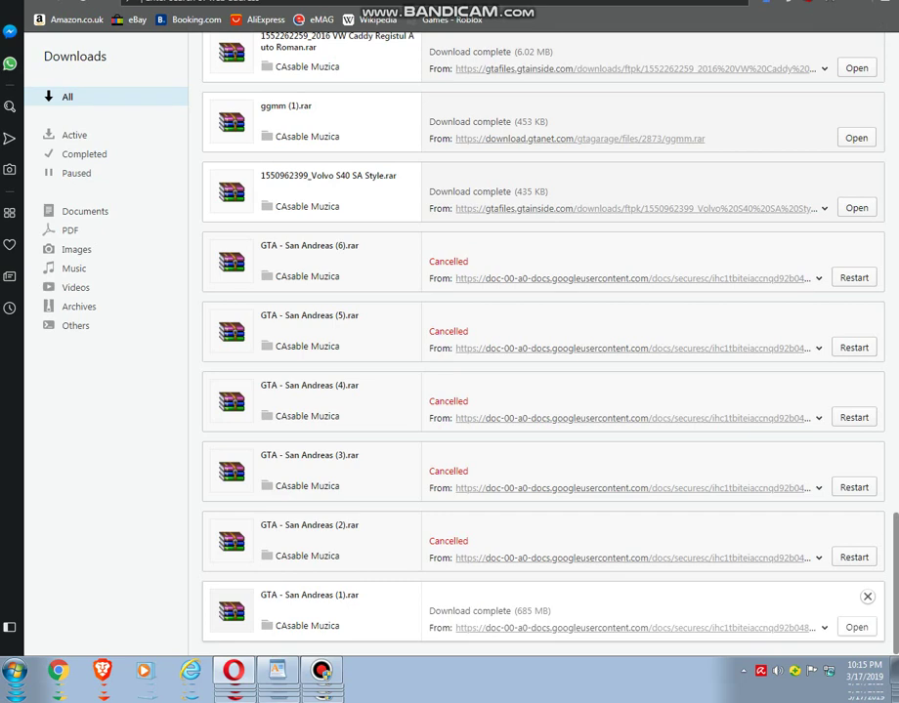
click(856, 627)
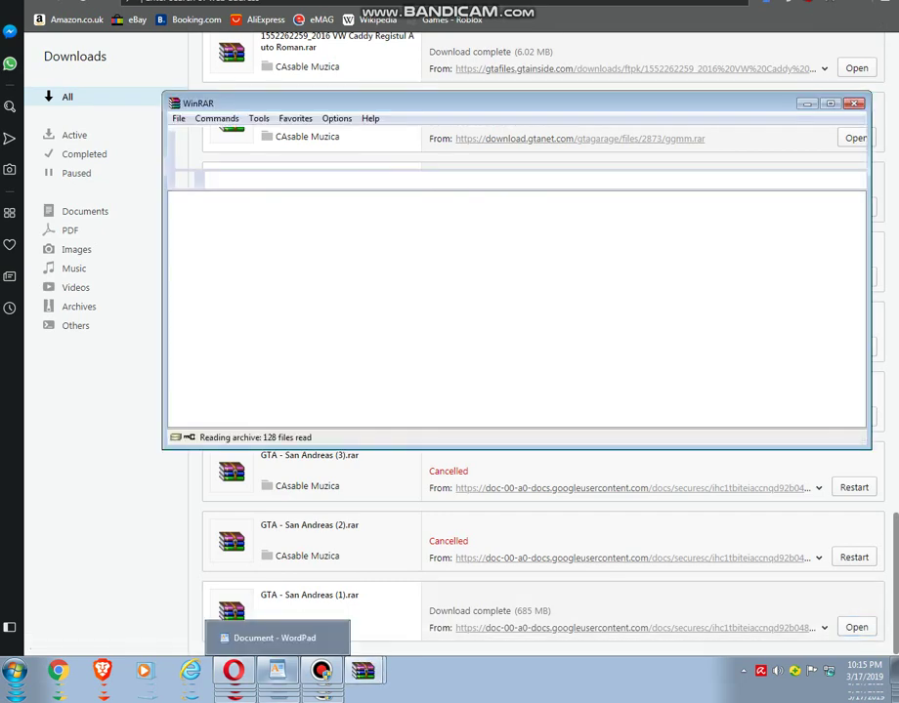
Step: Switch to the WordPad notes, start an empty line below the last sentence, and dismiss the WinRAR licence notice
click(278, 671)
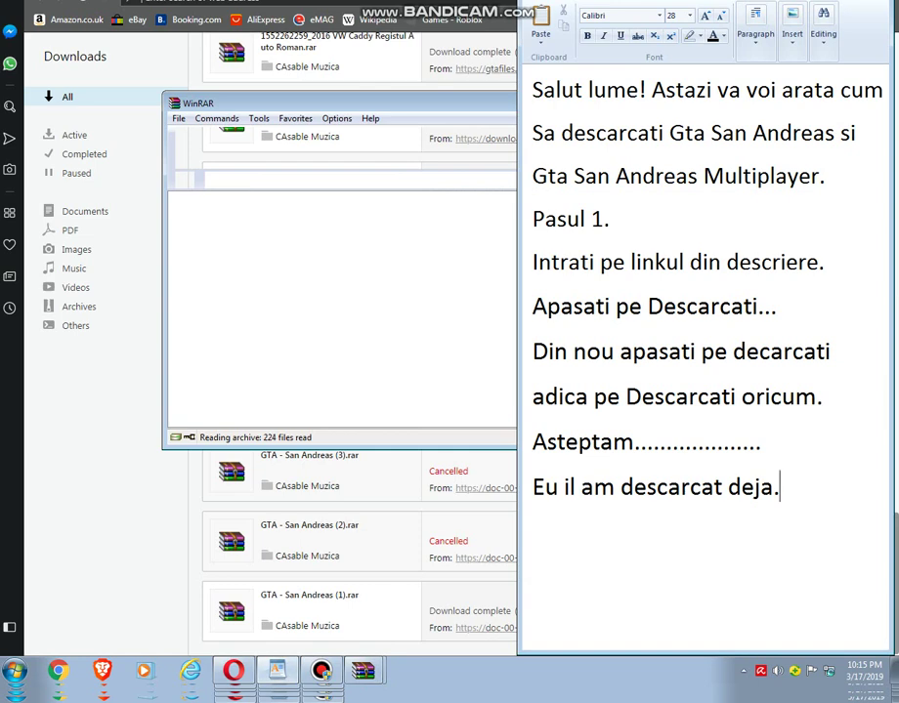
key(Return)
text(Nu)
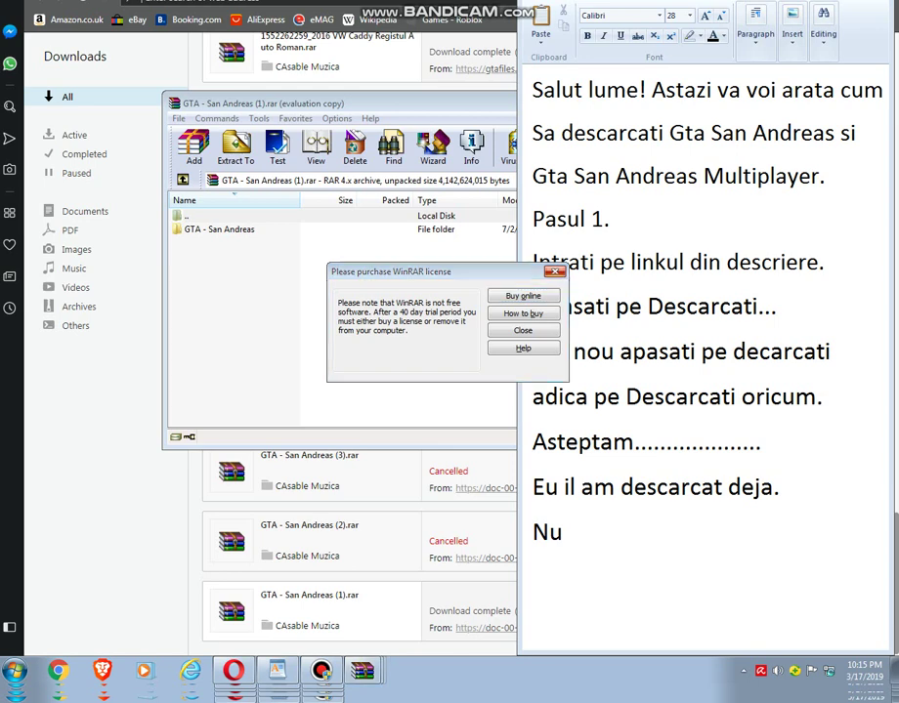
click(555, 271)
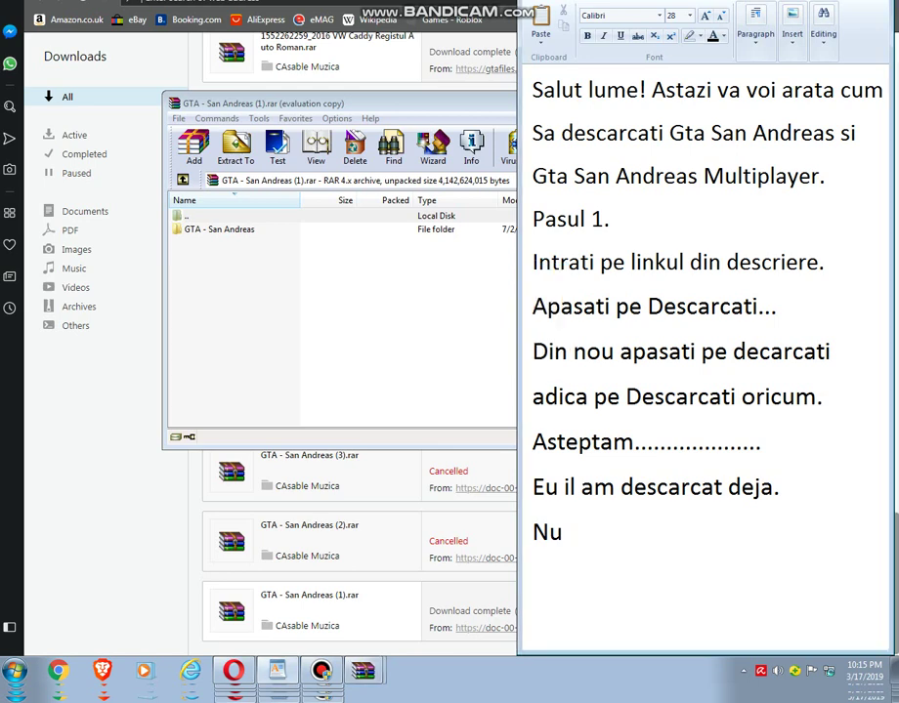
text(fac)
key(BackSpace)
key(BackSpace)
key(BackSpace)
key(BackSpace)
key(BackSpace)
key(BackSpace)
Step: Write "Intrati pe Deskop" on the empty last line of the notes
text(Intrat)
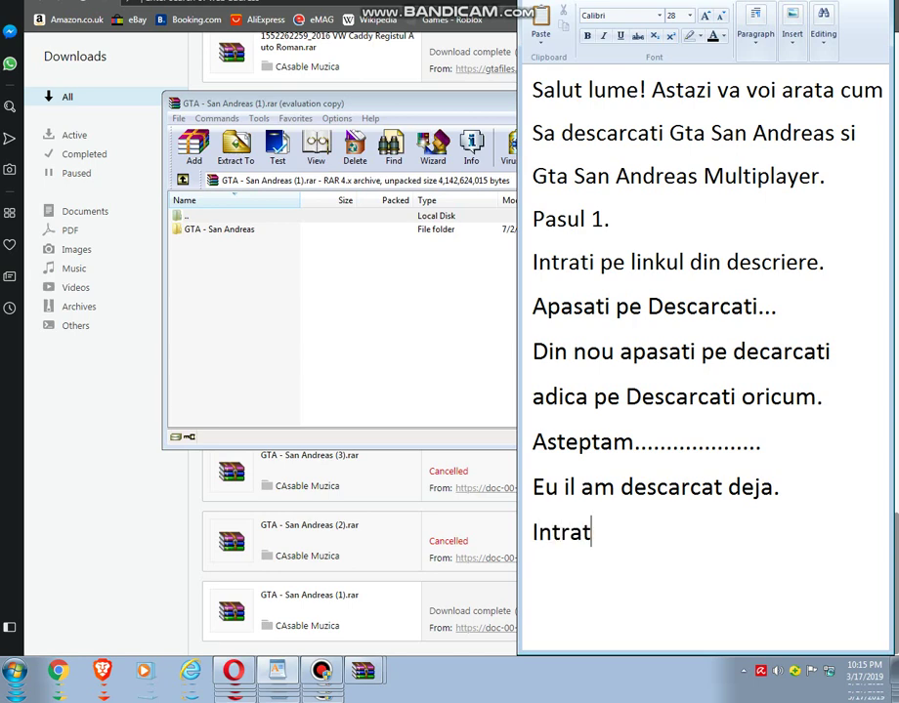
text(i pe De)
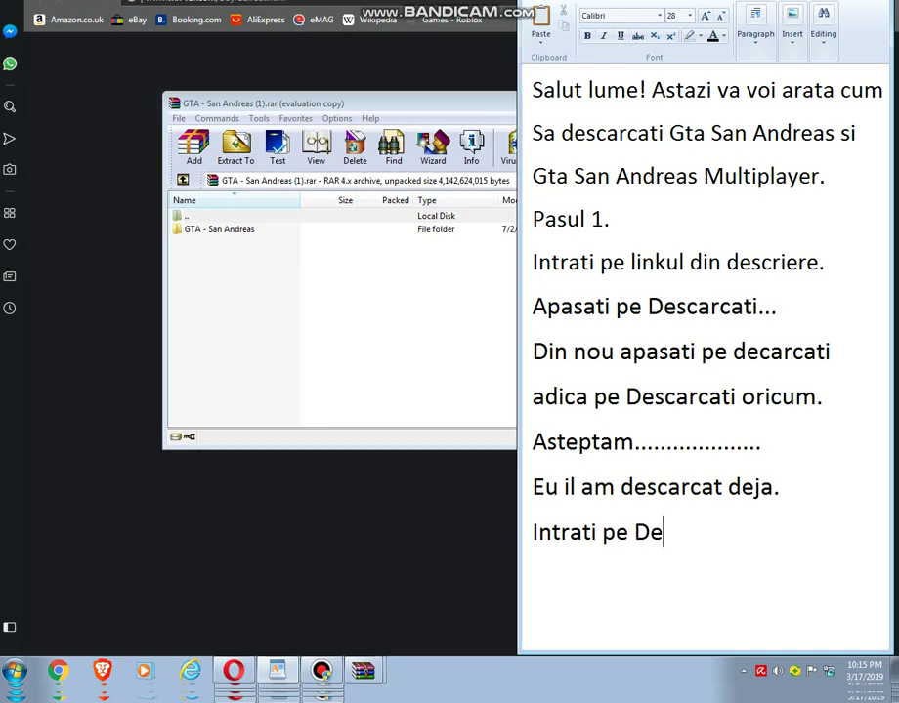
text(skop)
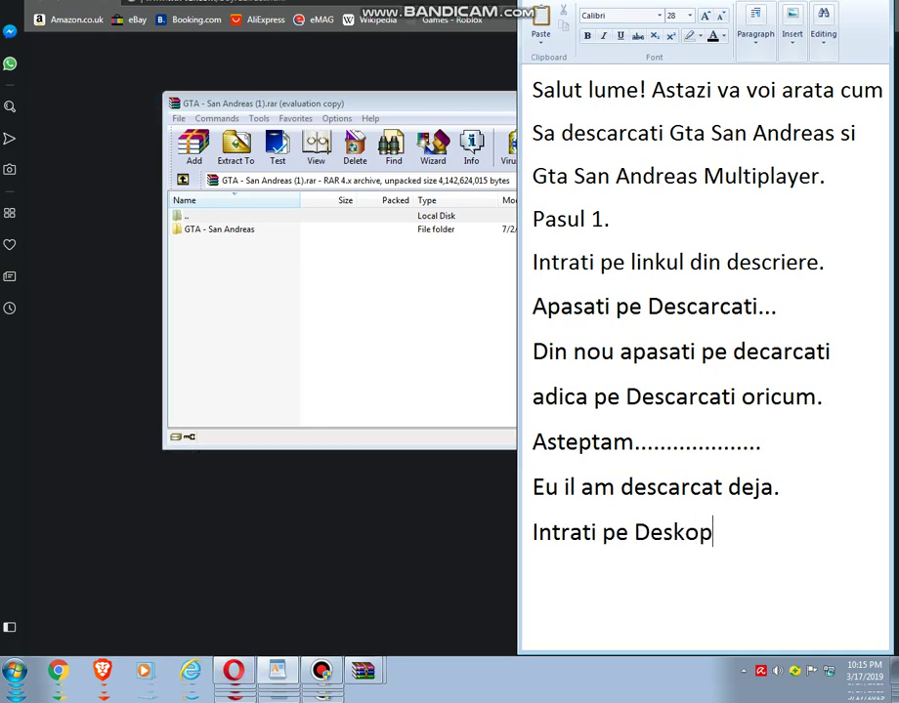
key(BackSpace)
text(t)
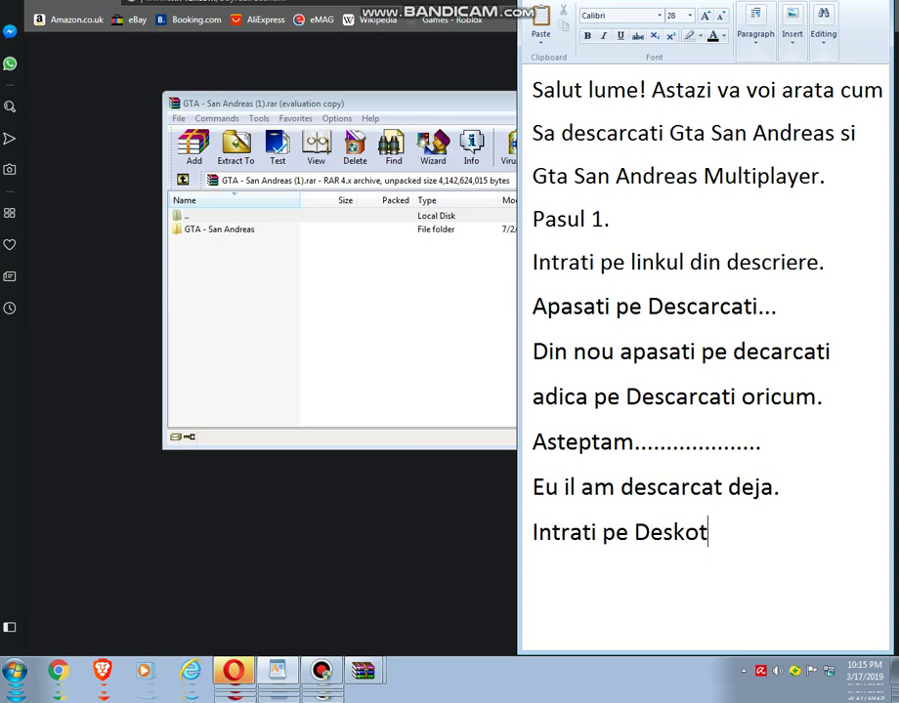
key(BackSpace)
key(BackSpace)
text(op)
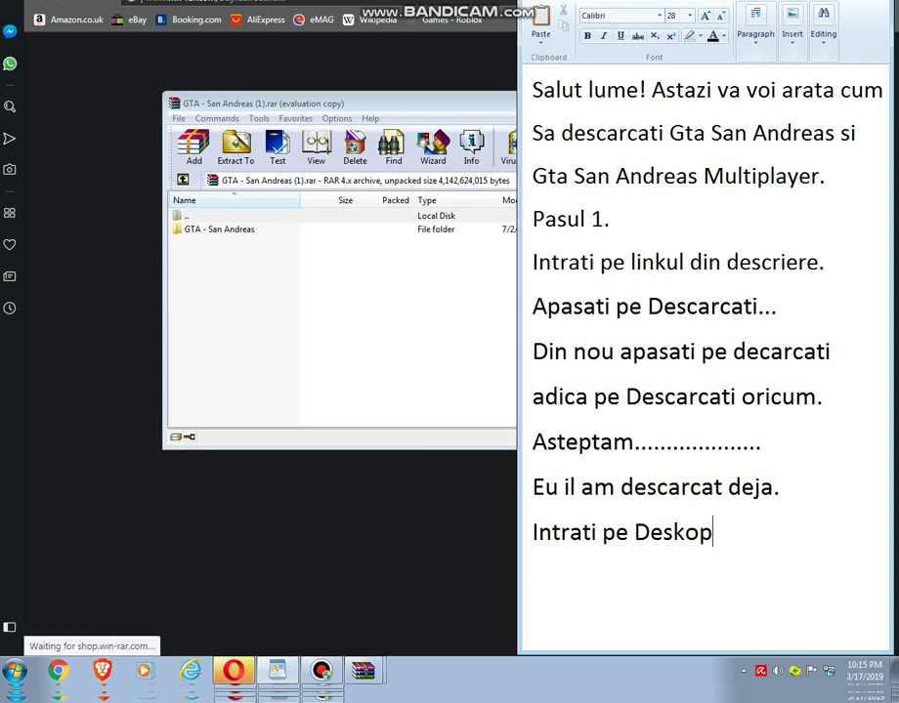
text( sau cum n)
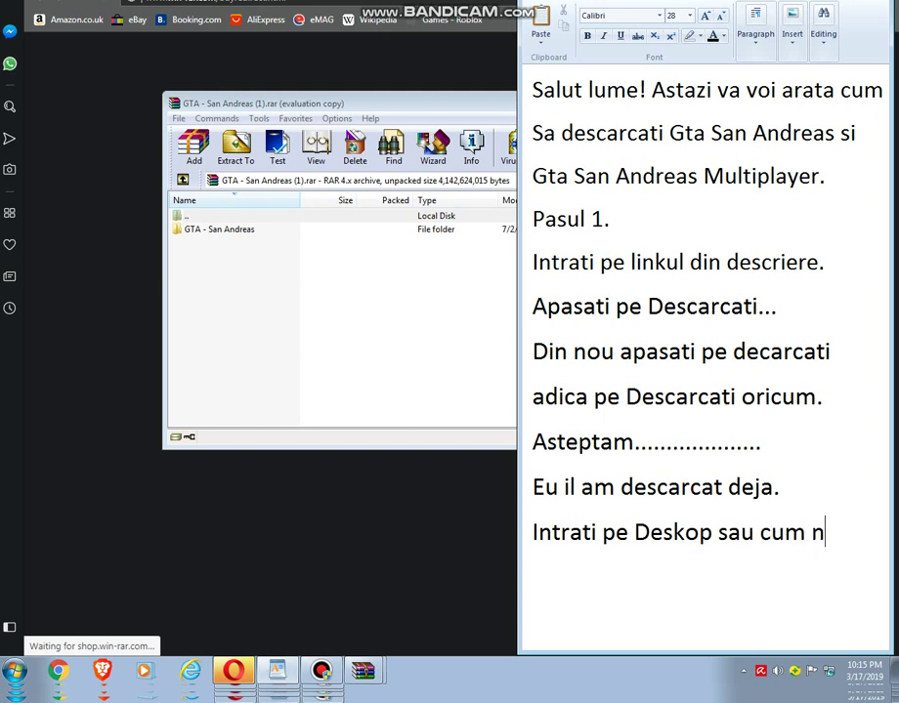
text(aiba)
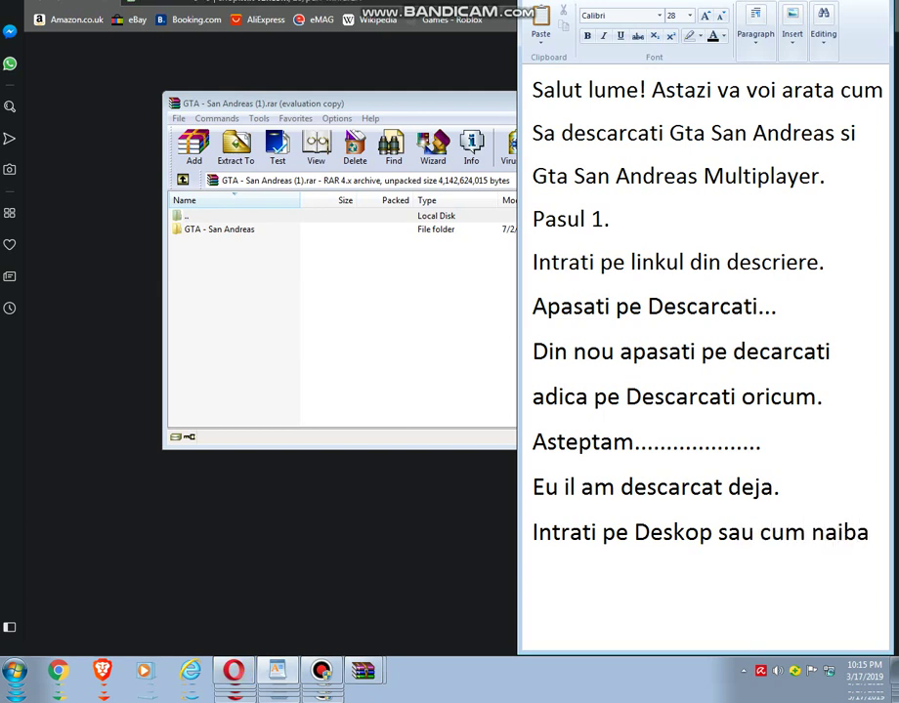
Step: Finish the sentence with "sau cum naiba" and continue on a new line with "se scrie."
key(Return)
text(se)
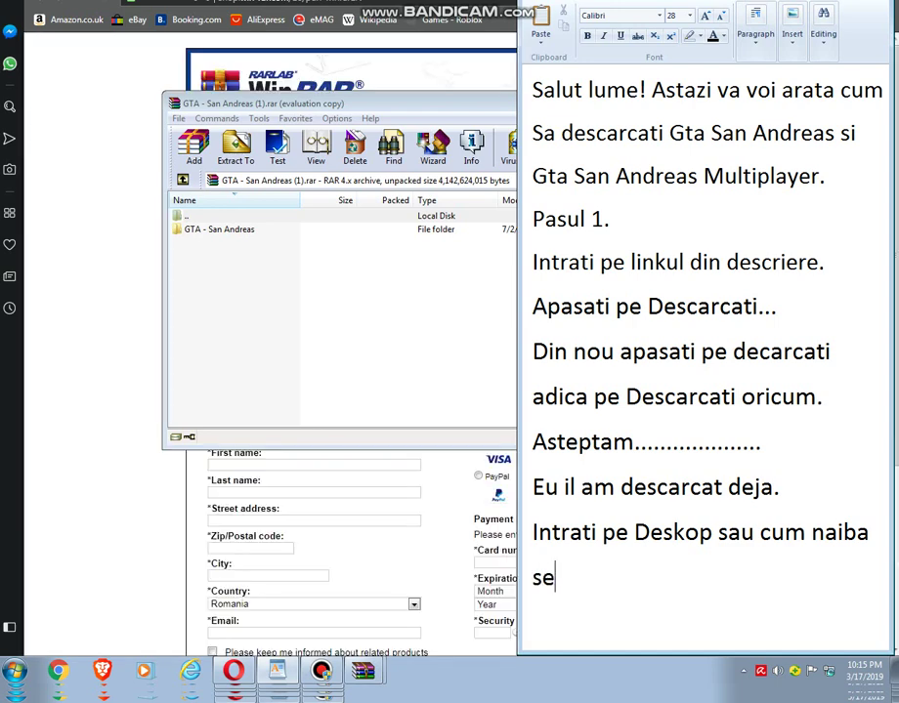
text( scrie)
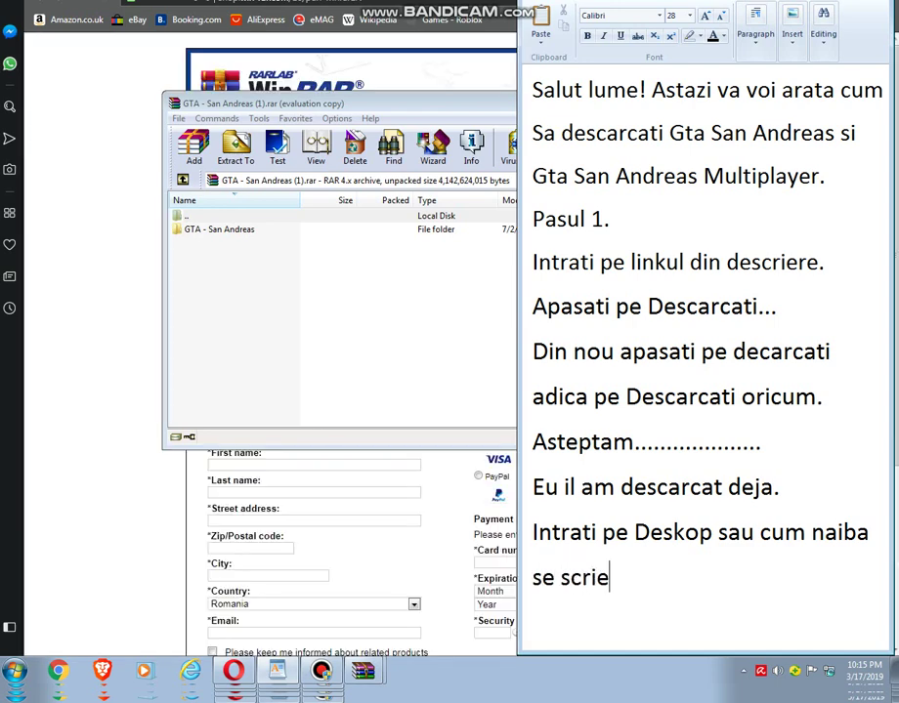
text(.)
key(alt+Tab)
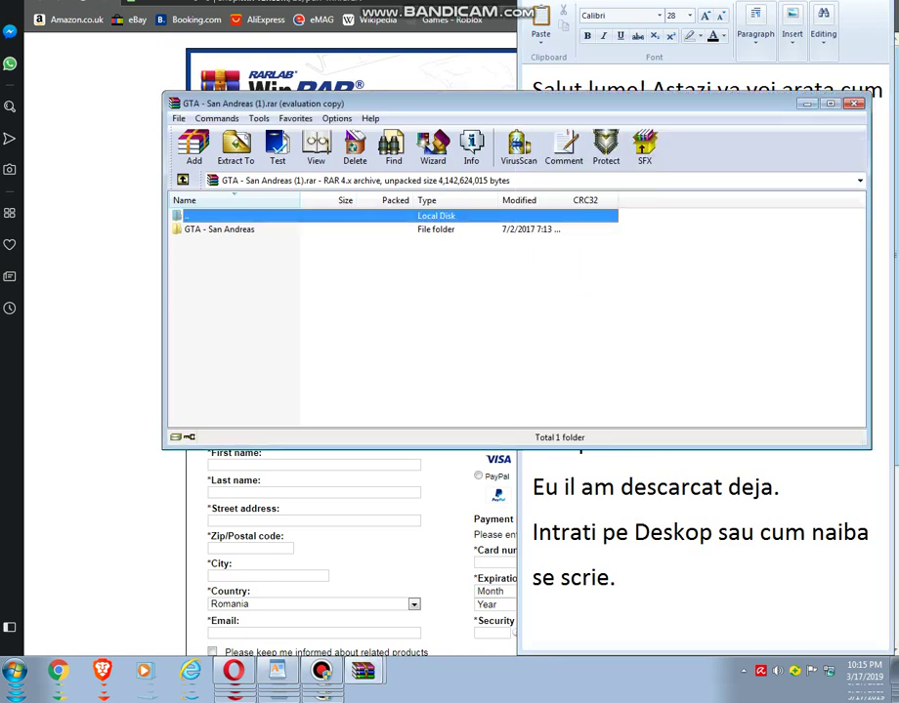
key(alt+Tab)
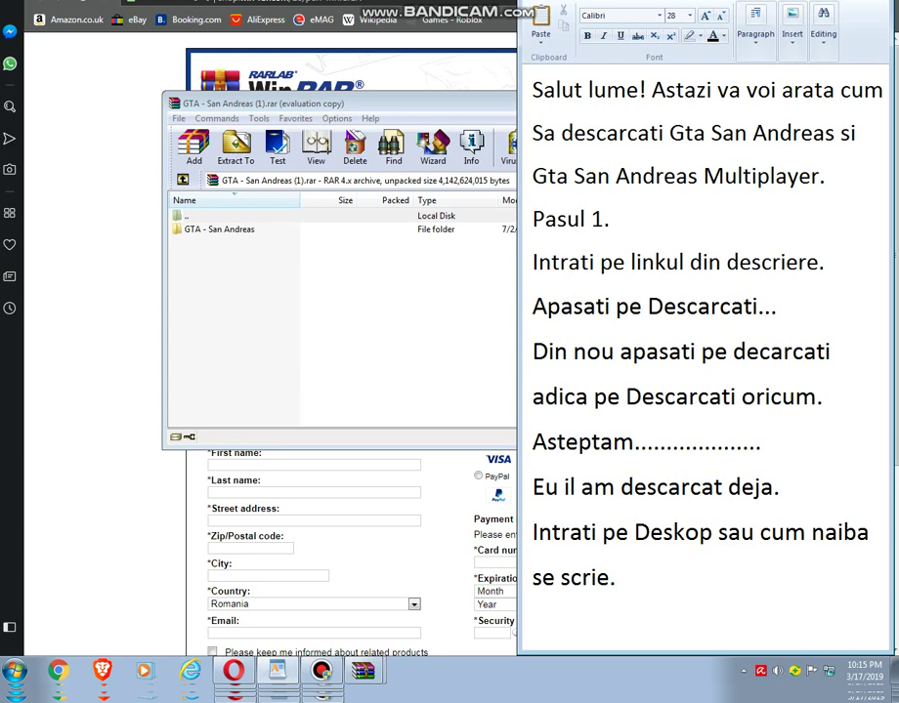
Step: Minimise all open windows, including the WinRAR archive windows, to show the desktop
key(super+Down)
key(alt+Tab)
key(super+Down)
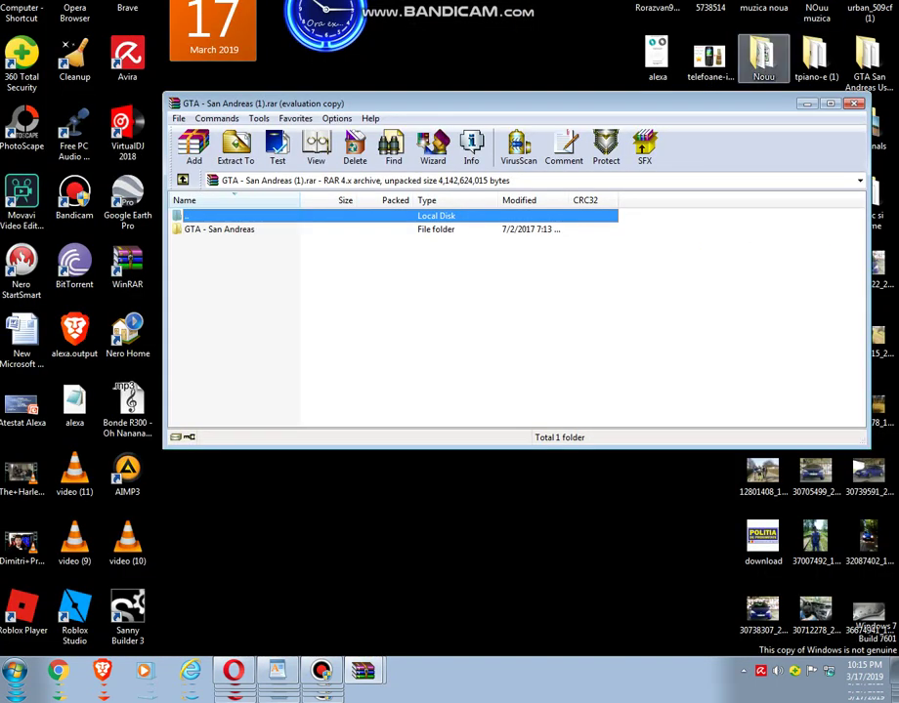
key(super+Down)
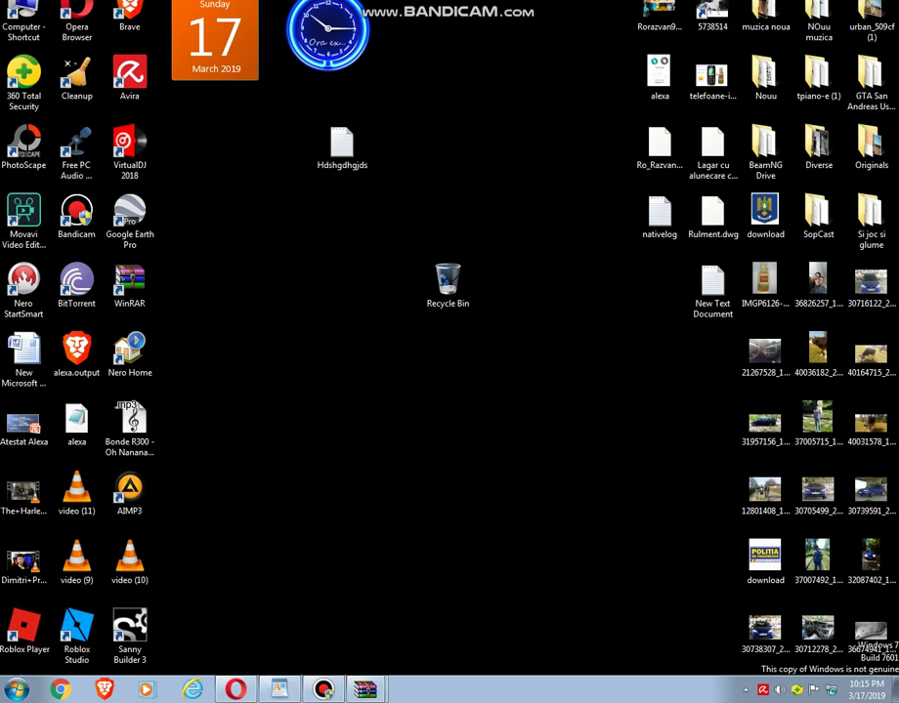
Step: Bring back the WordPad notes and add the line "Creati un folder nou." at the end
click(278, 690)
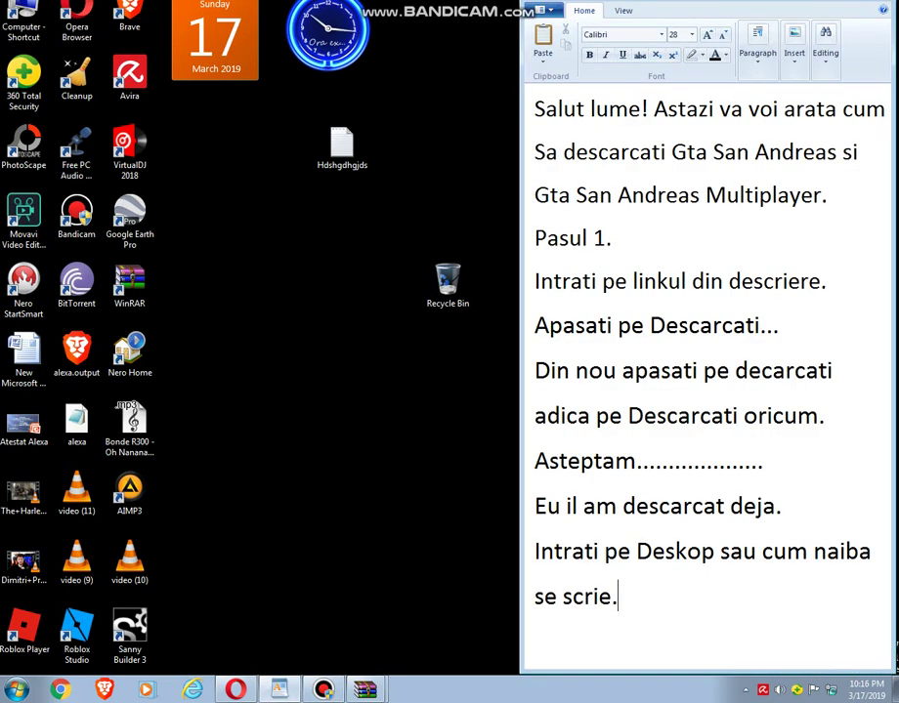
key(Return)
text(Cr)
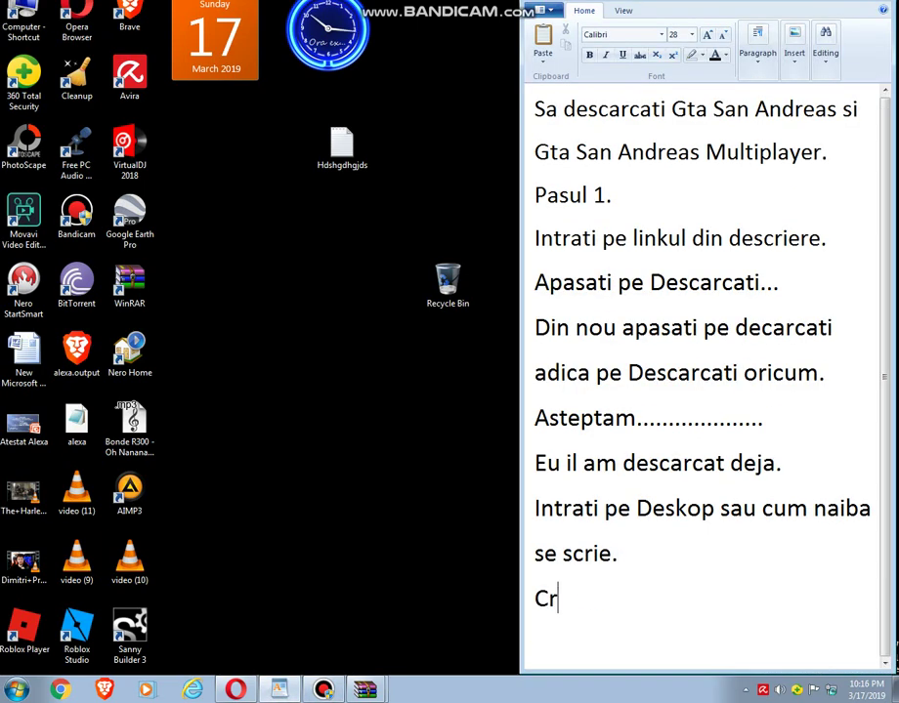
text(eati un f)
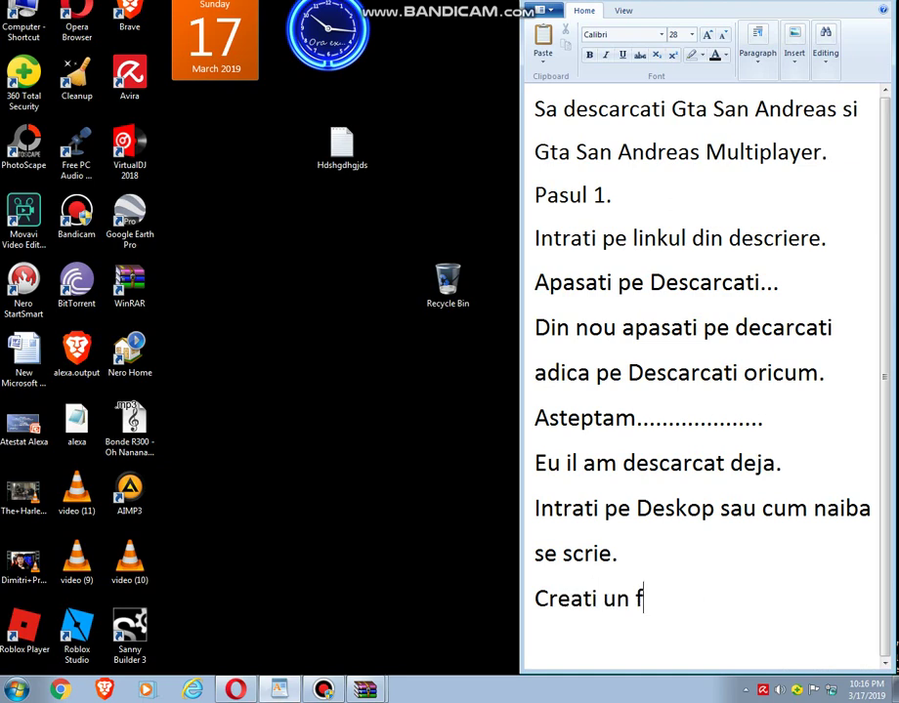
text(older)
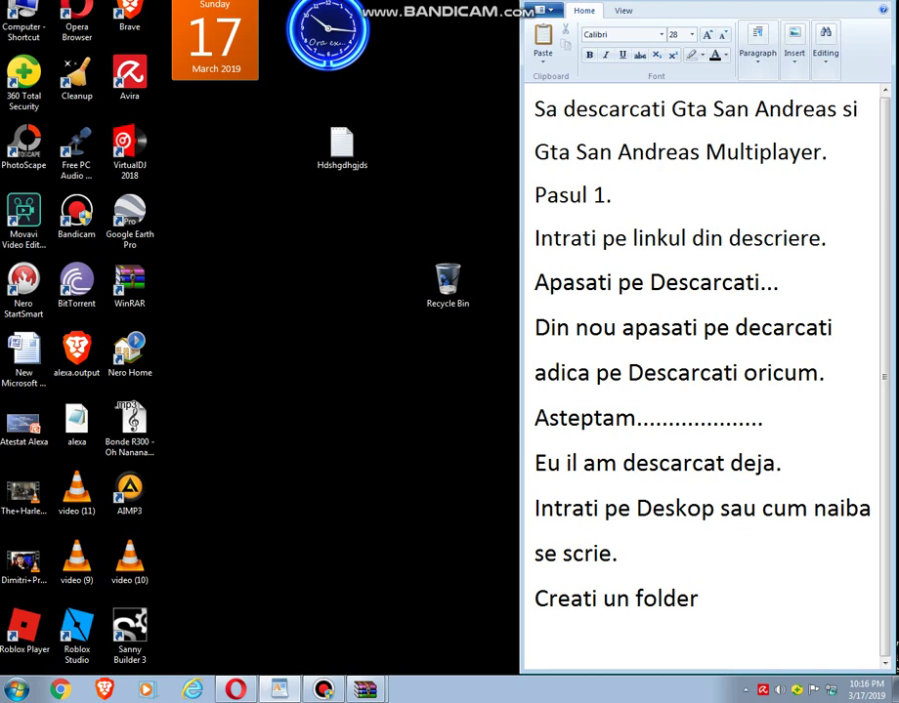
text( nou.)
key(Return)
key(BackSpace)
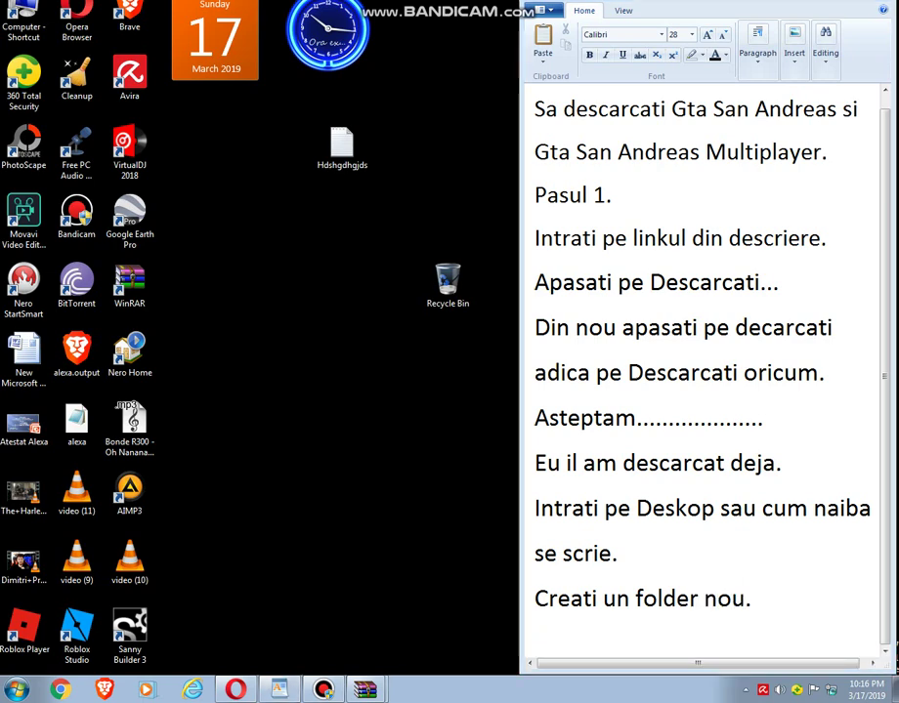
Step: Create a new folder on the desktop and name it "Gta San Andreas"
right_click(314, 258)
mouse_move(410, 384)
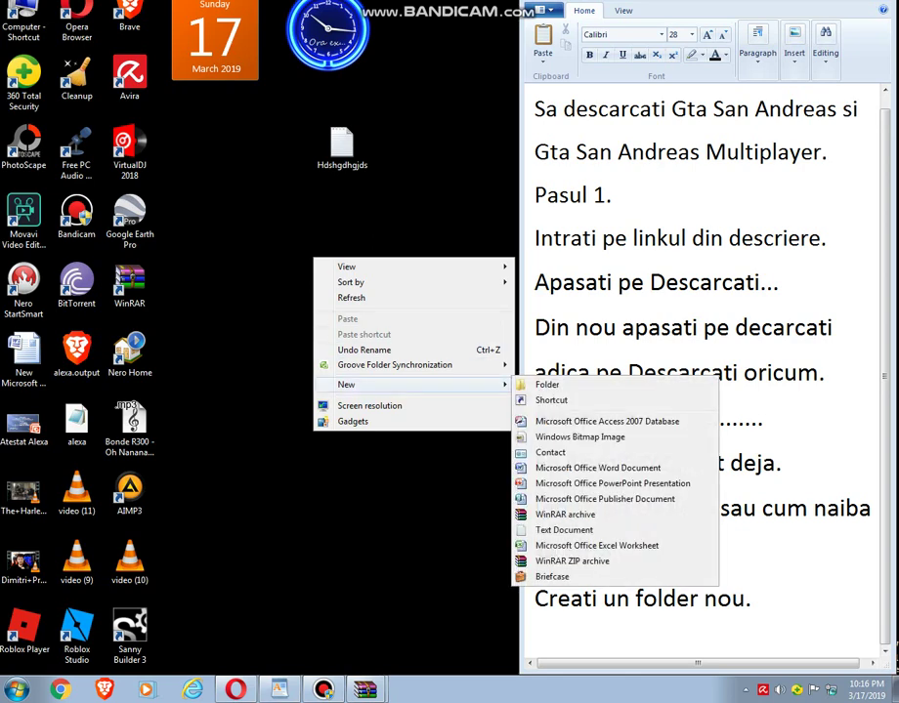
click(547, 385)
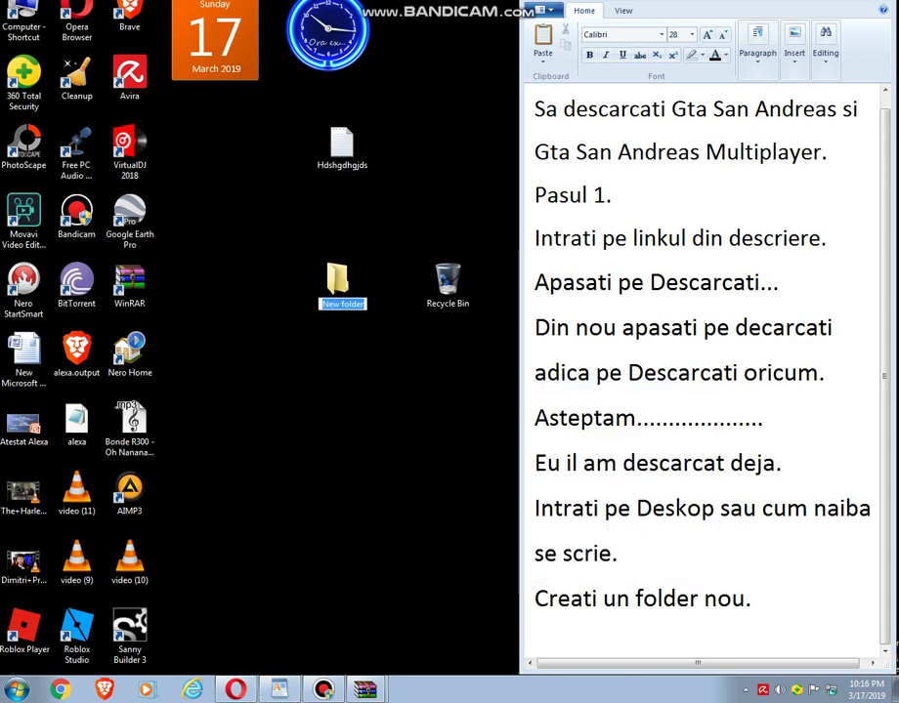
key(BackSpace)
text(G)
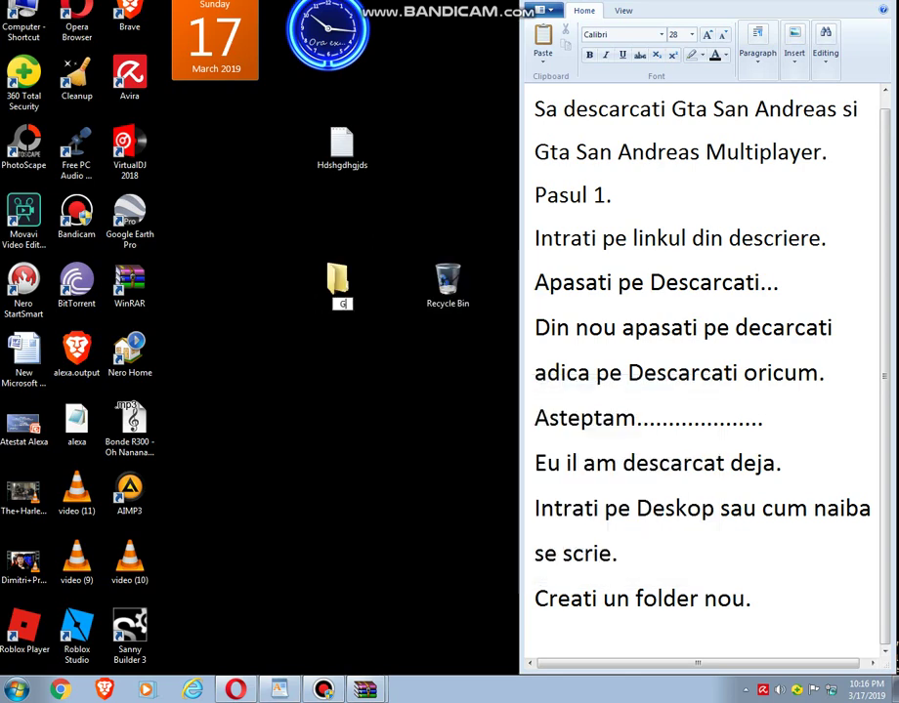
text(ta Sa)
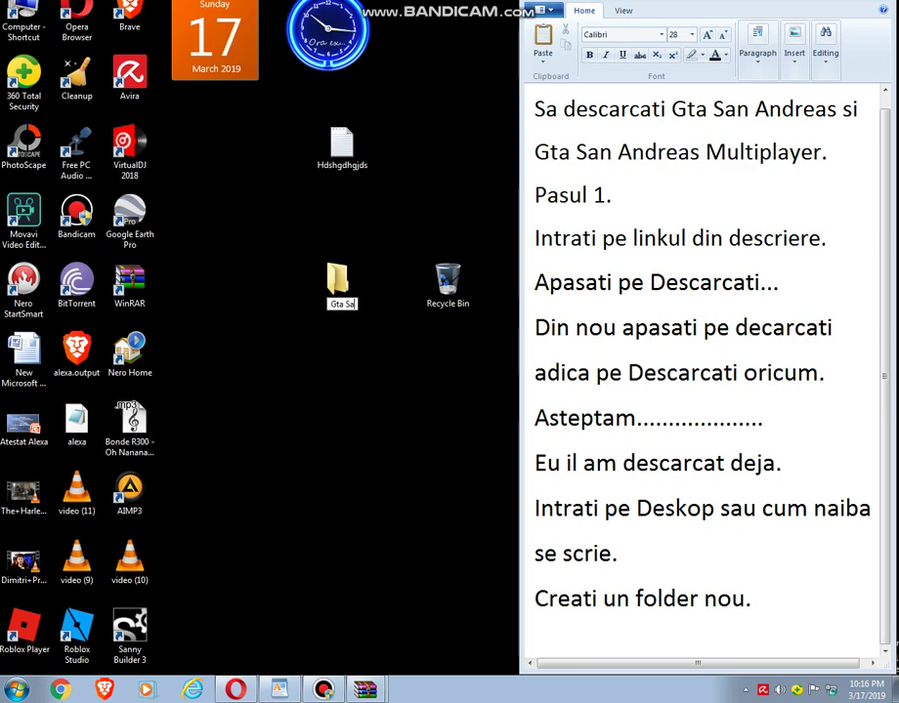
text(n Andreas)
key(Return)
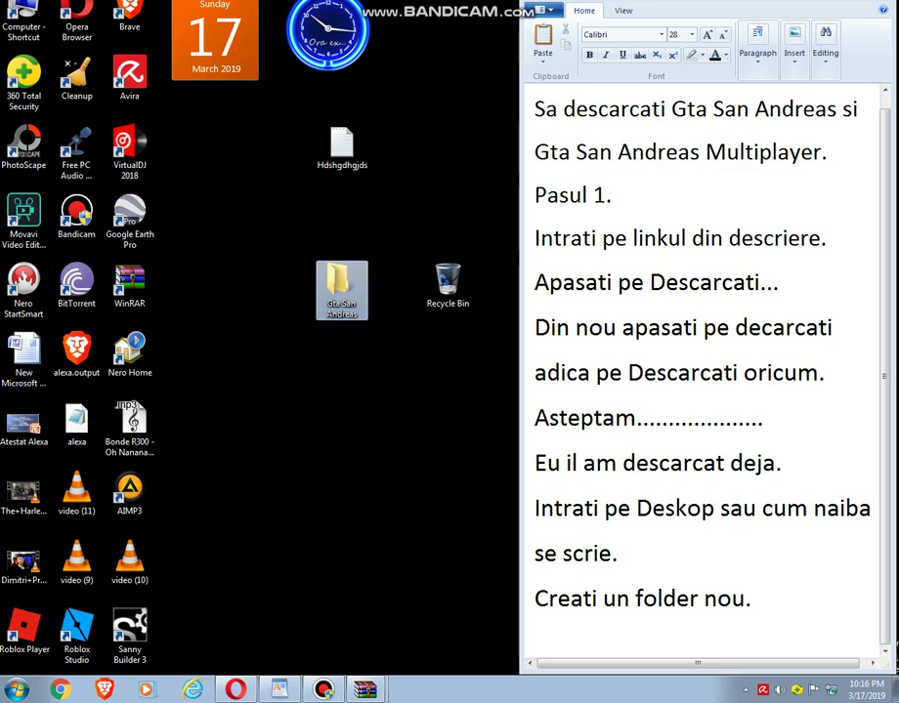
Step: Add the line "Intram in folder." below the last sentence in the WordPad notes
click(688, 599)
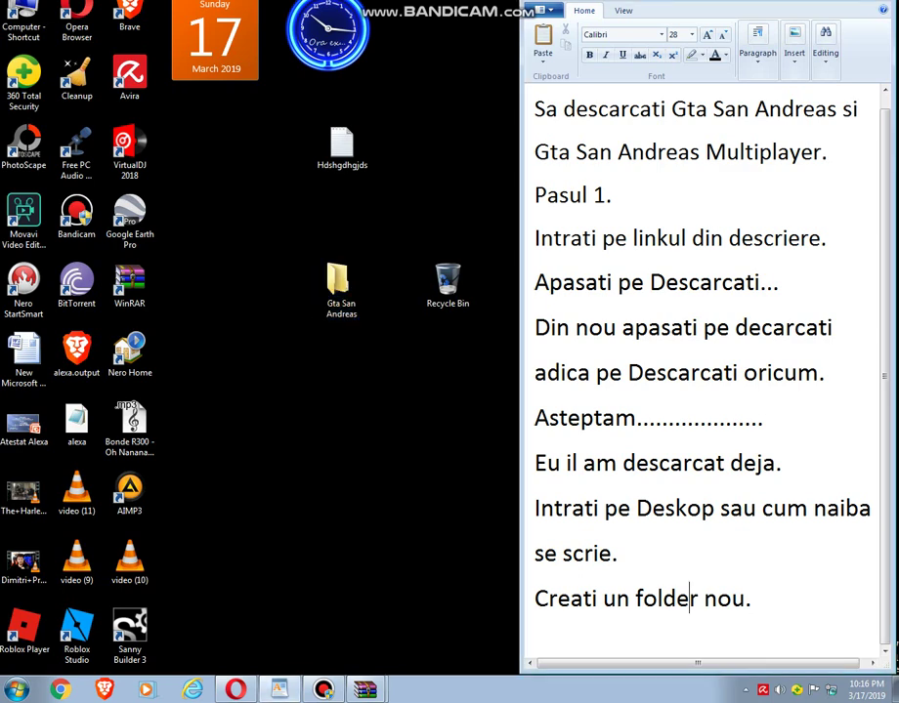
click(751, 599)
key(Return)
text(Int)
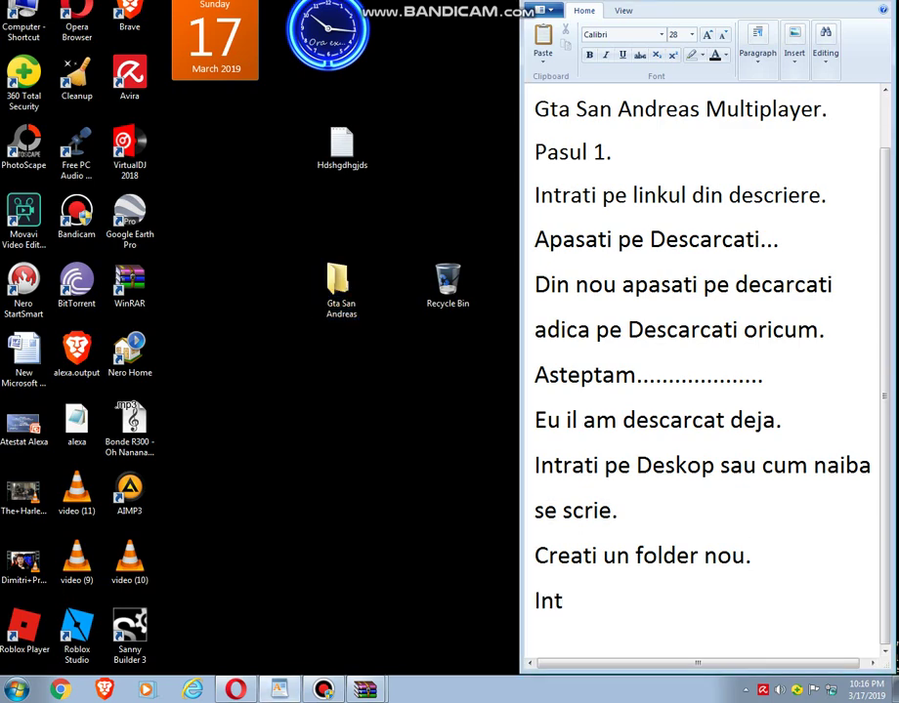
text(ram in )
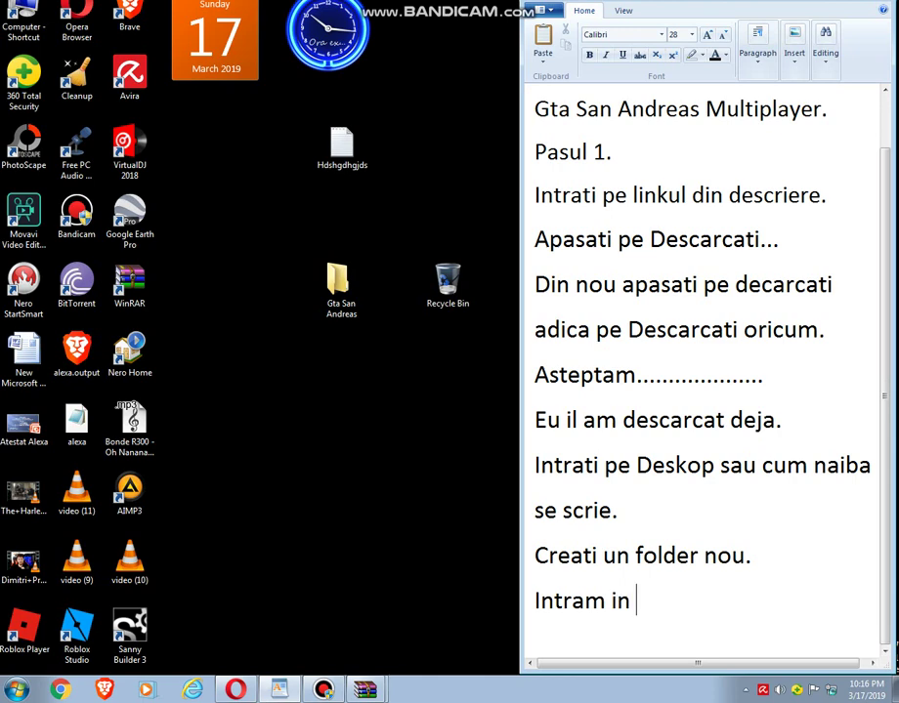
text(folder.)
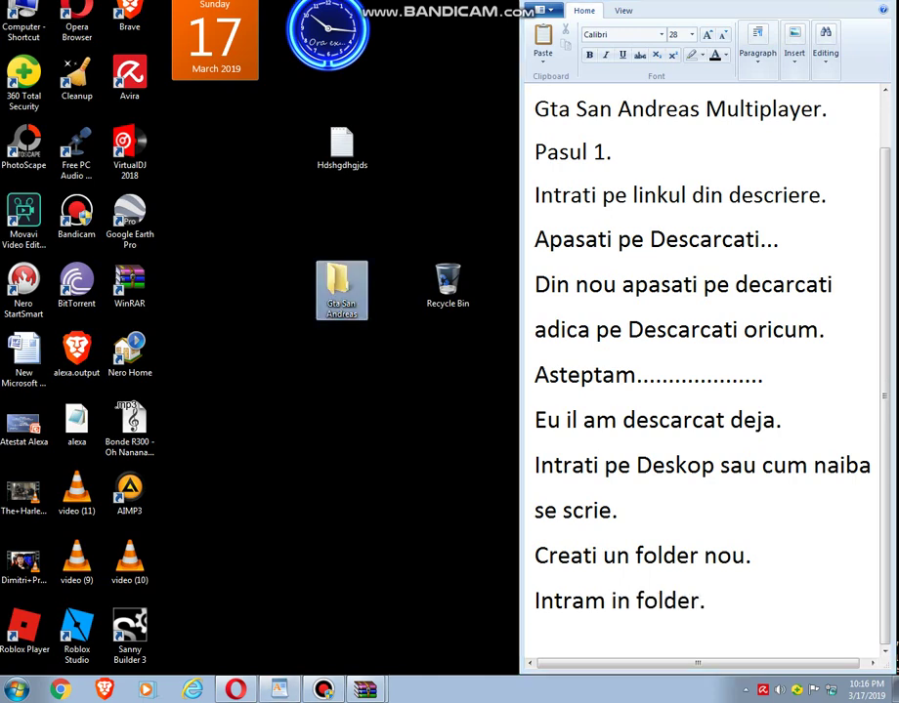
Step: Open the Gta San Andreas folder from the desktop and move its window away from most of the notes
double_click(341, 288)
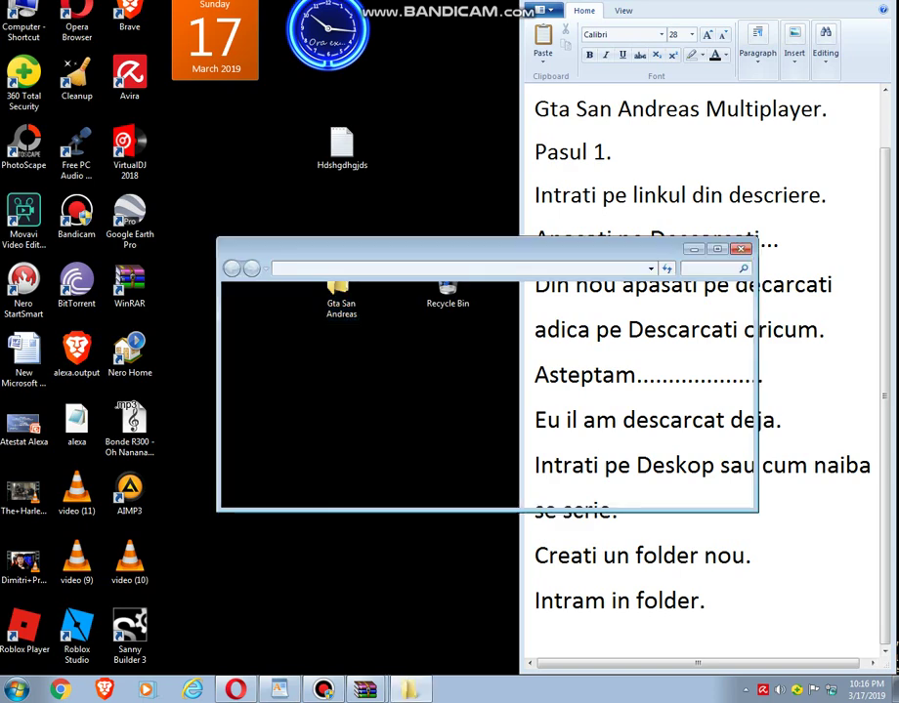
drag(430, 248, 288, 189)
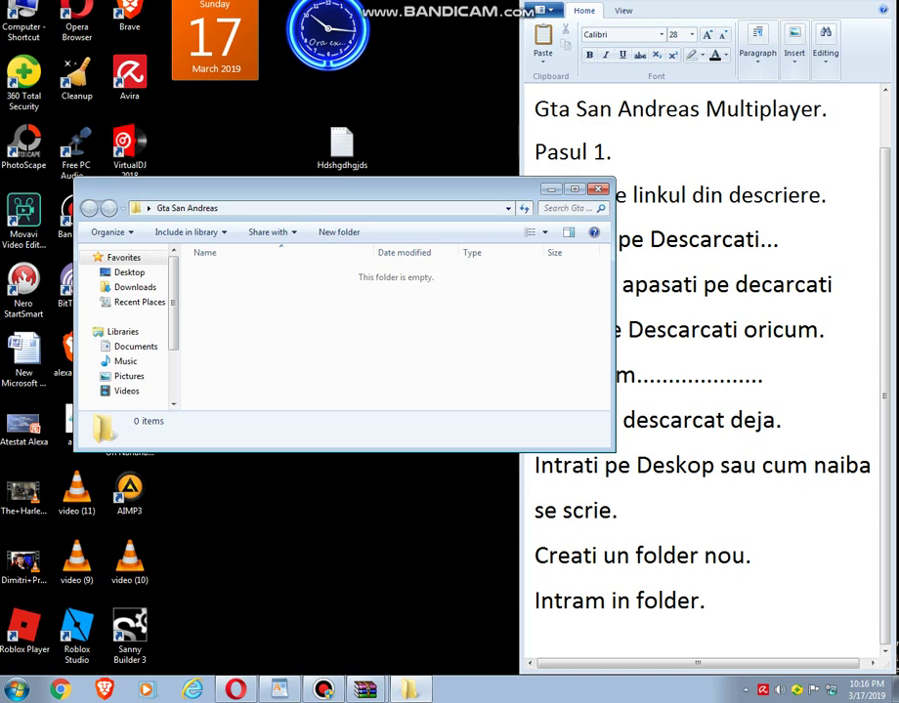
Step: Close the duplicate WinRAR window of GTA - San Andreas (1).rar and bring the remaining one to the front
mouse_move(322, 690)
mouse_move(364, 690)
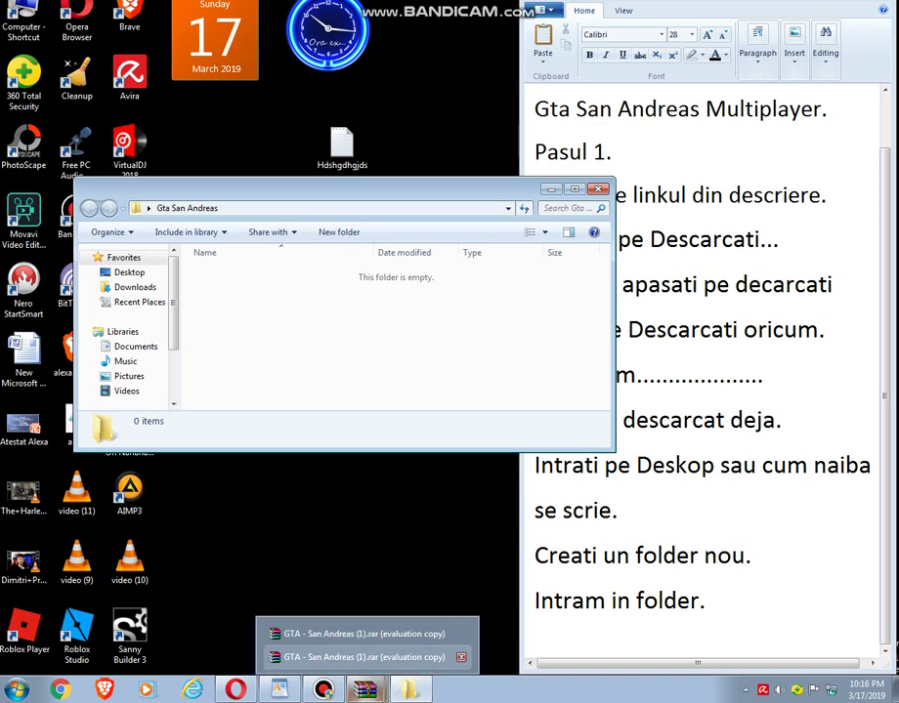
click(361, 657)
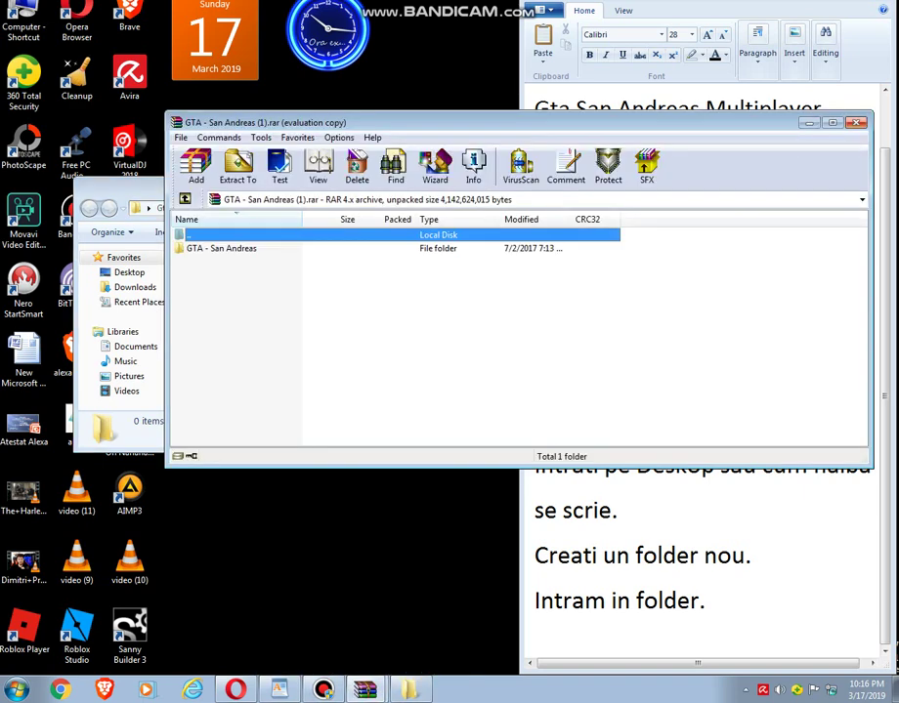
click(856, 122)
click(366, 690)
key(alt+Tab)
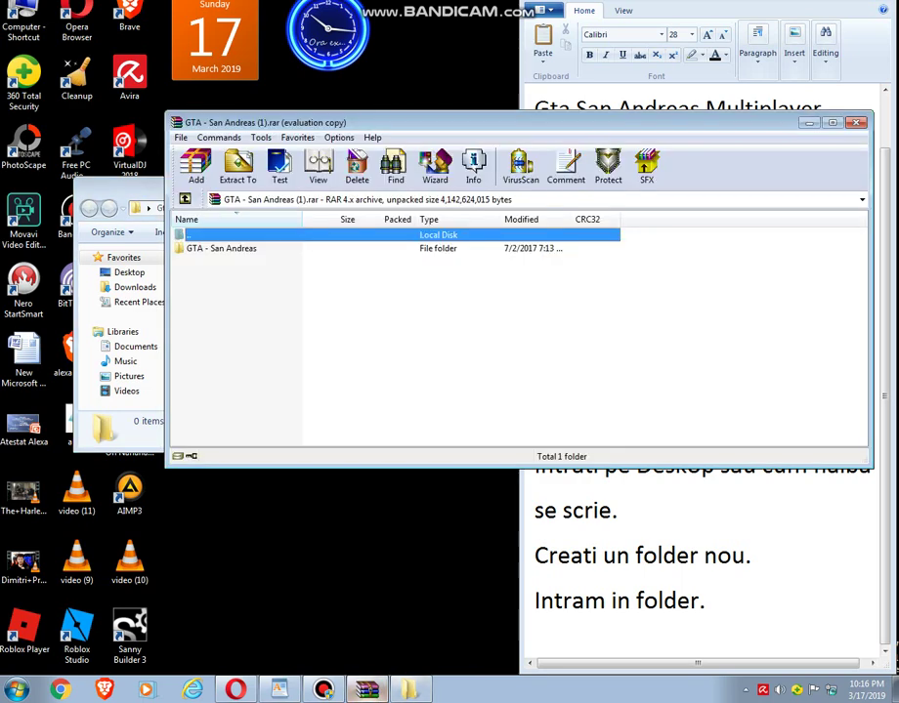
Step: Open the GTA - San Andreas folder inside the archive and select all its files and folders
double_click(221, 248)
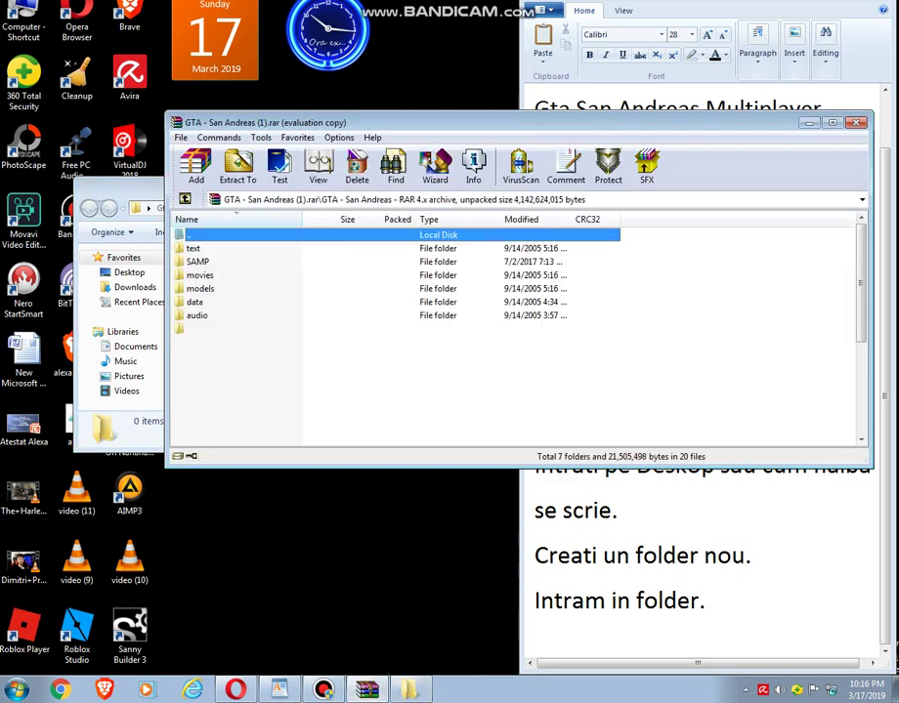
scroll(518, 332, down, 4)
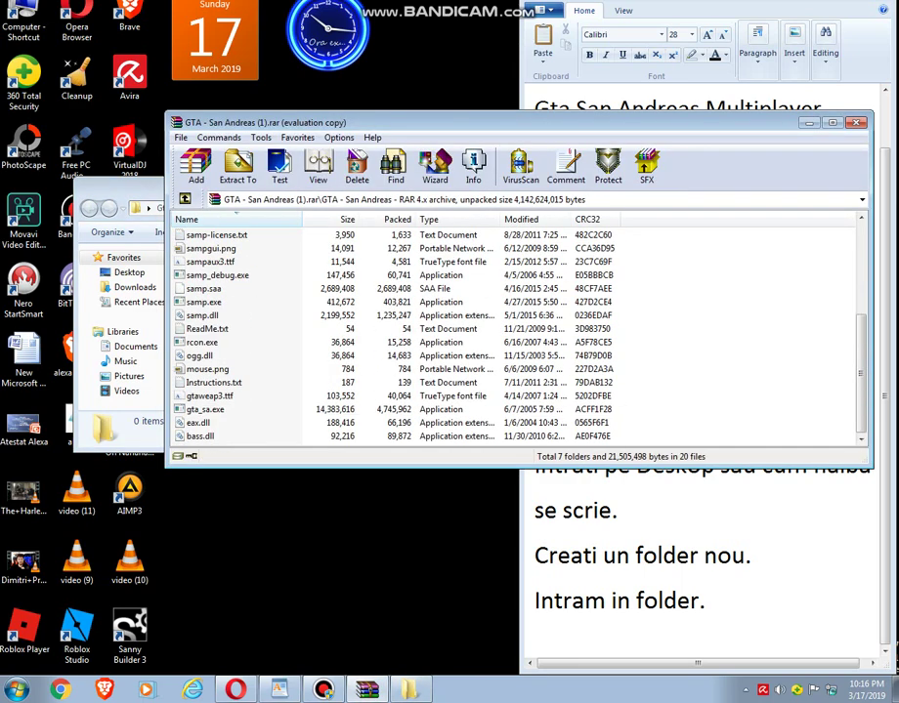
click(202, 342)
key(ctrl+a)
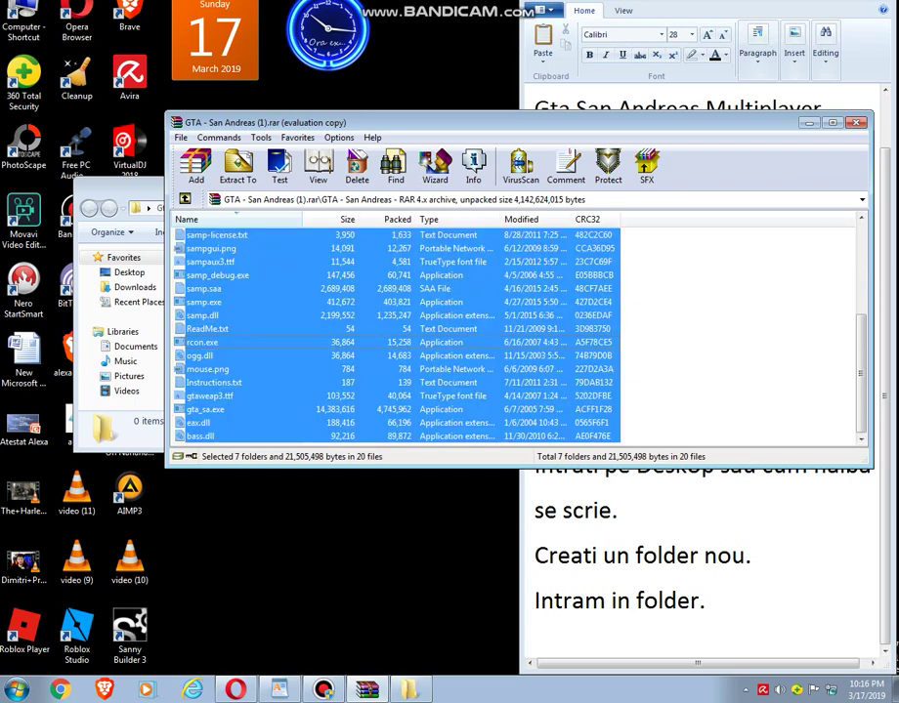
Step: Write "Apasati CTRL si A" on a new line at the end of the WordPad notes
click(704, 584)
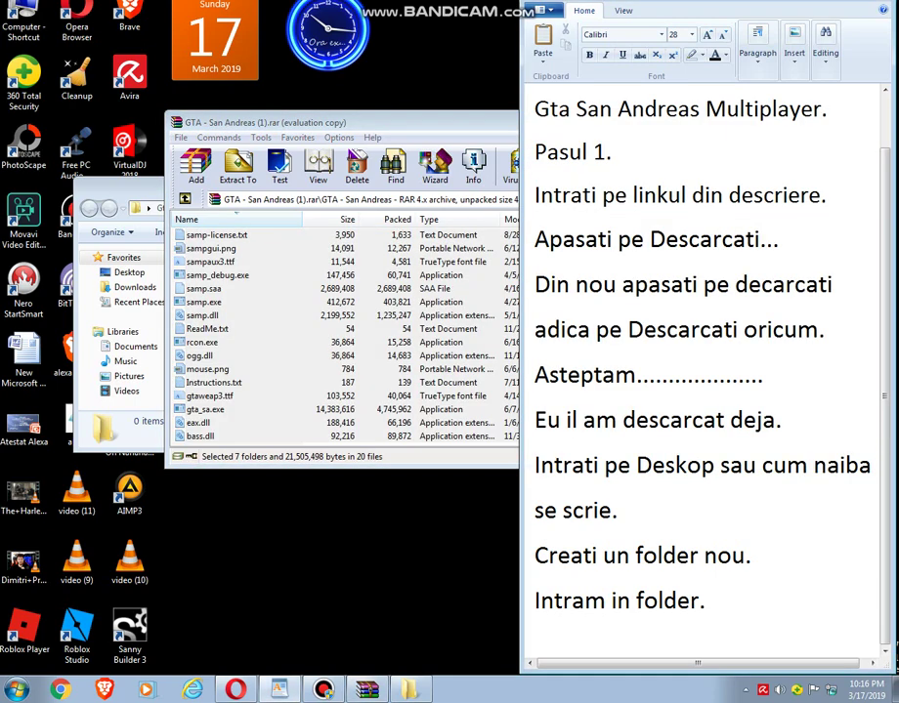
key(Return)
text(Apasati )
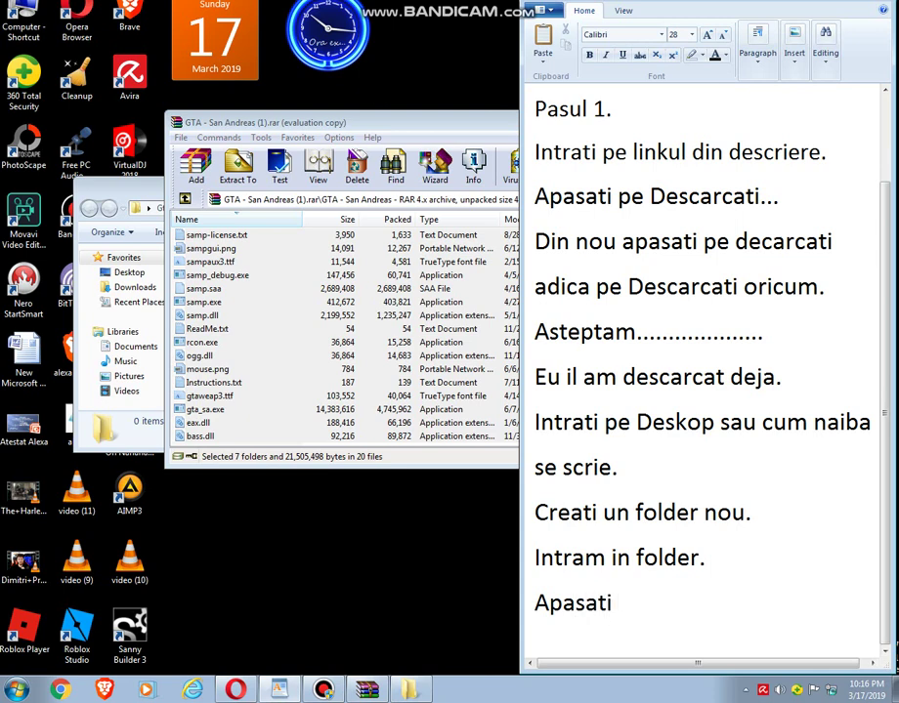
text(CTRL)
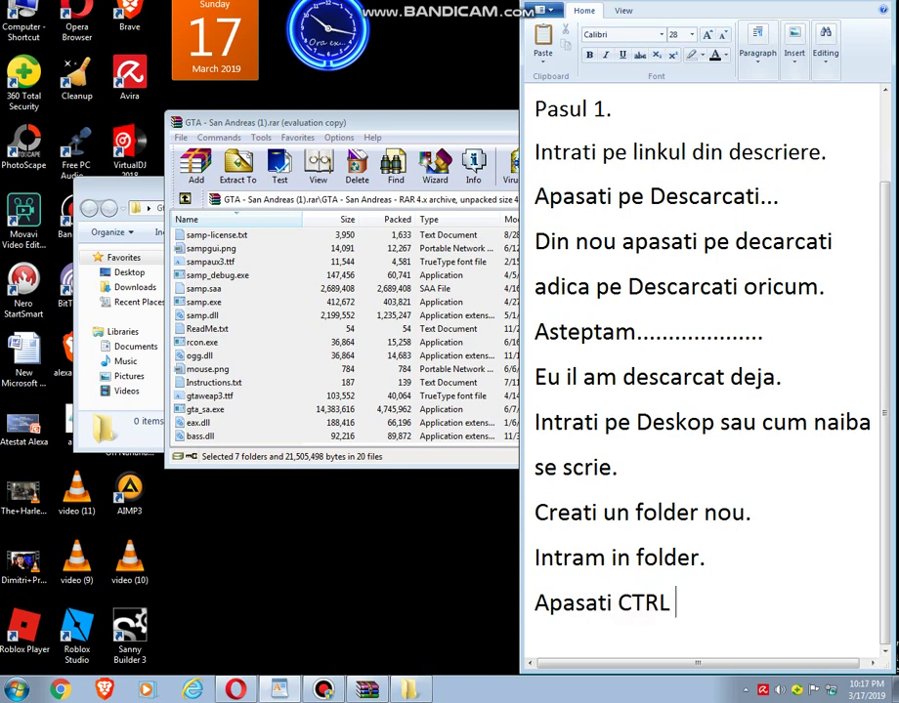
text( S)
key(BackSpace)
text(si A iar d)
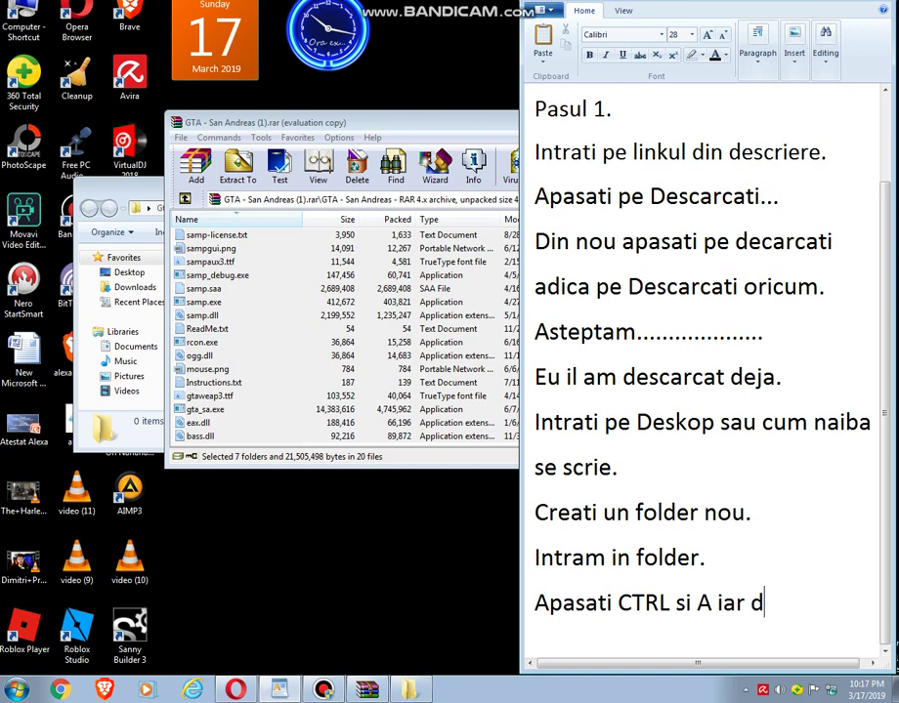
text(upa CTRL)
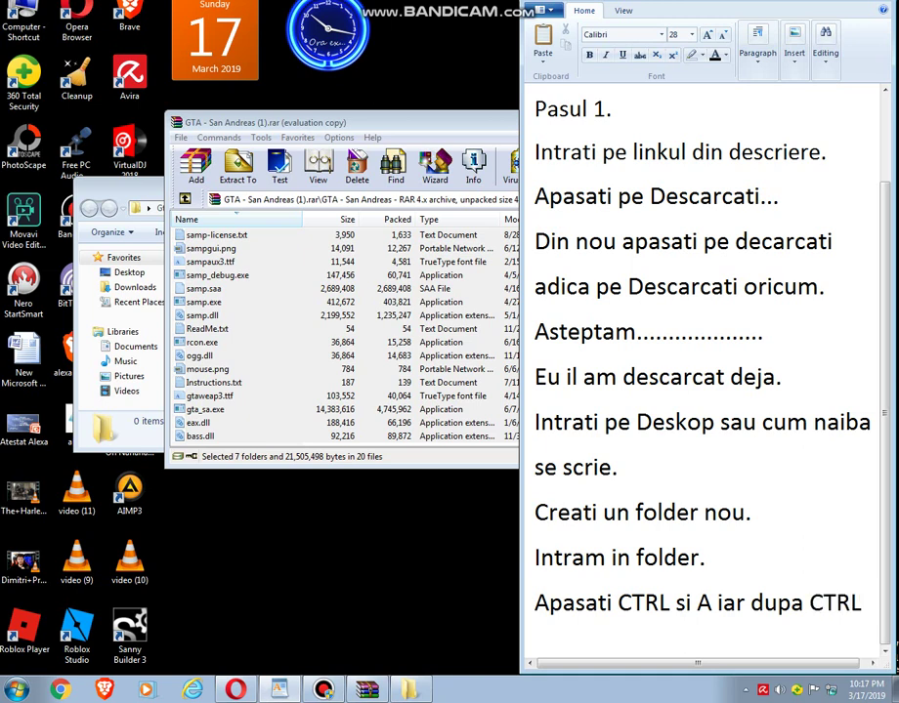
text( v)
Step: Continue the sentence with "iar dupa CTRL V" and start a new line
key(BackSpace)
text(V)
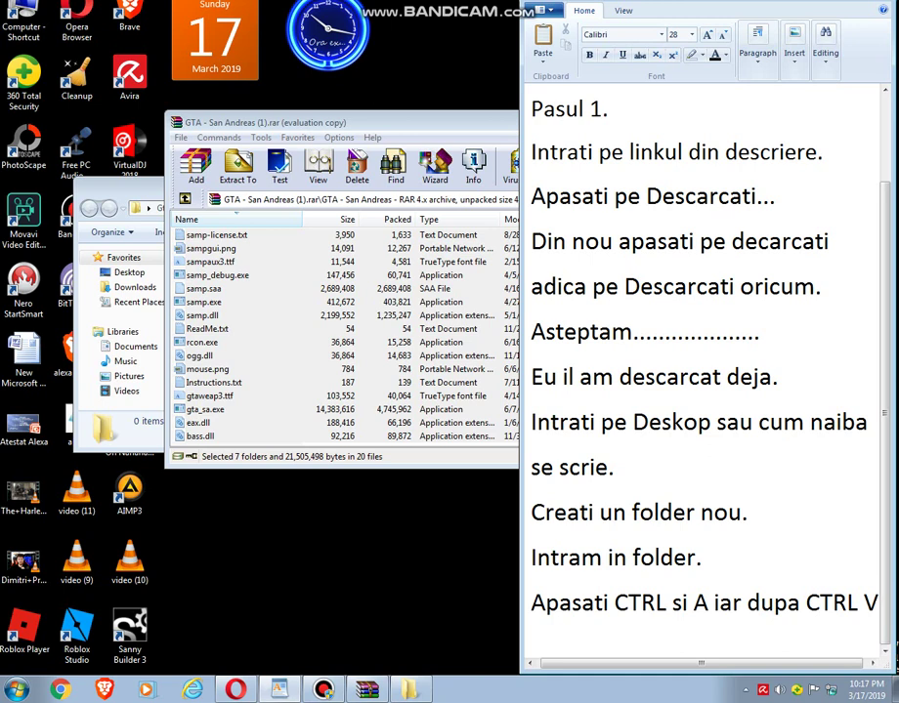
key(Return)
Step: Select everything in the archive's GTA - San Andreas folder again and copy it
click(214, 382)
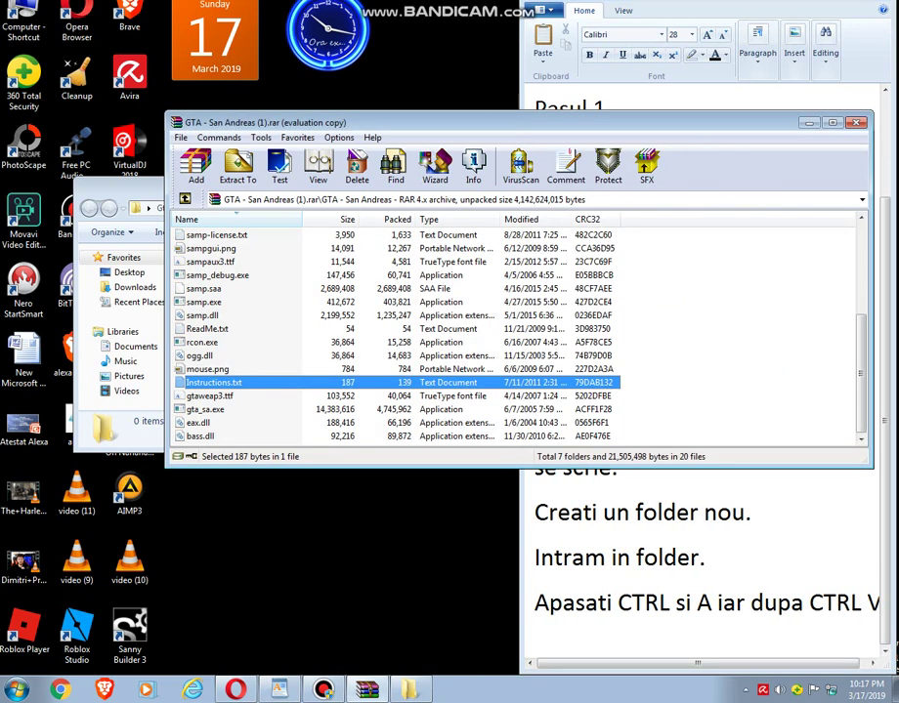
key(ctrl+a)
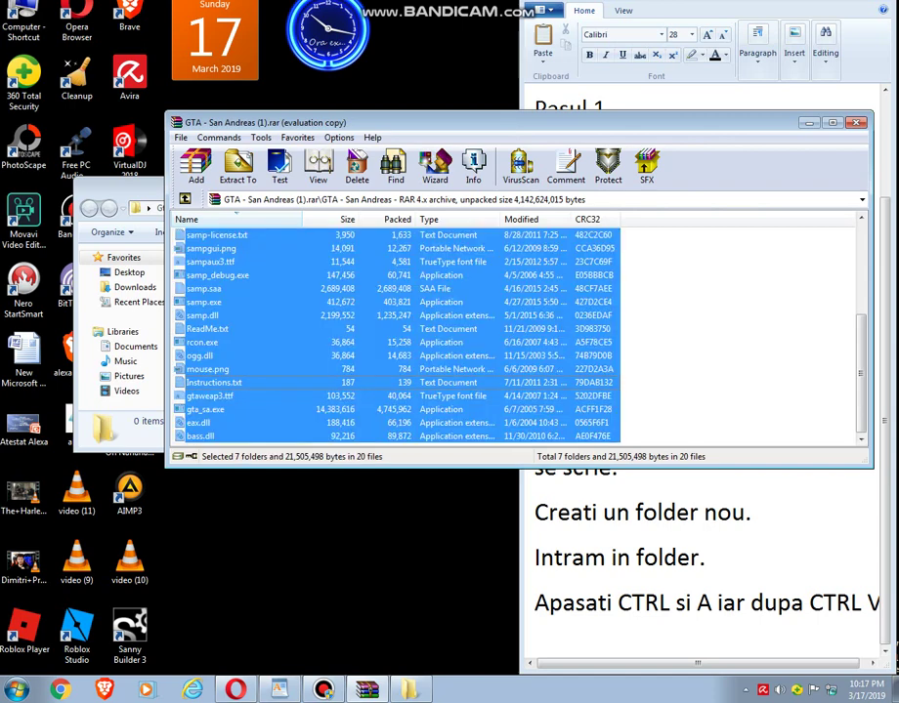
key(ctrl+c)
Step: Switch to the WordPad notes and correct the shortcut at the end of the last line to "CTRL C"
key(alt+Tab)
click(867, 603)
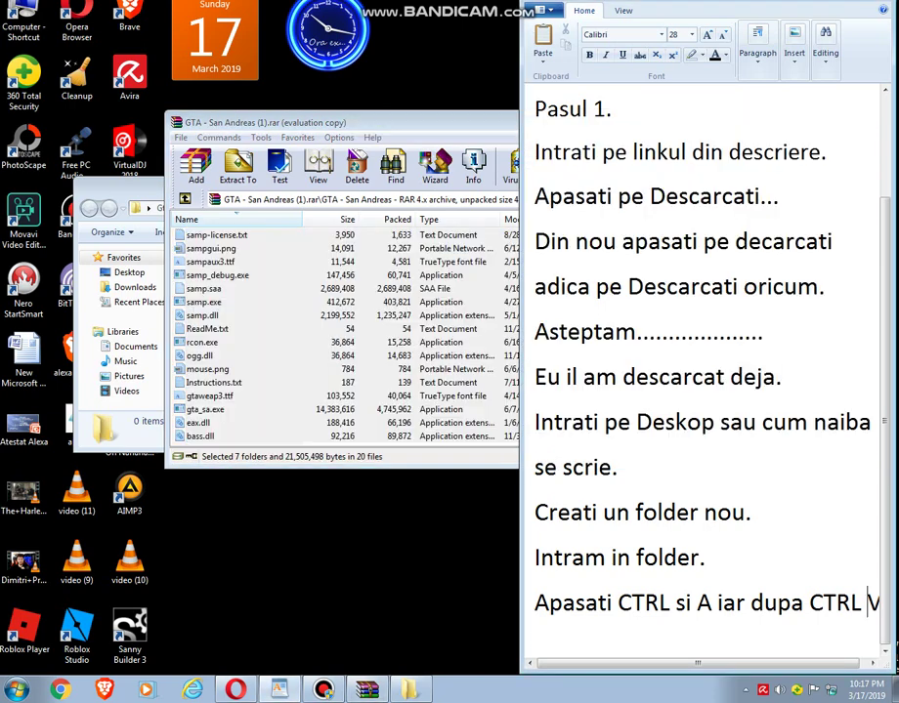
key(Right)
key(BackSpace)
text(c)
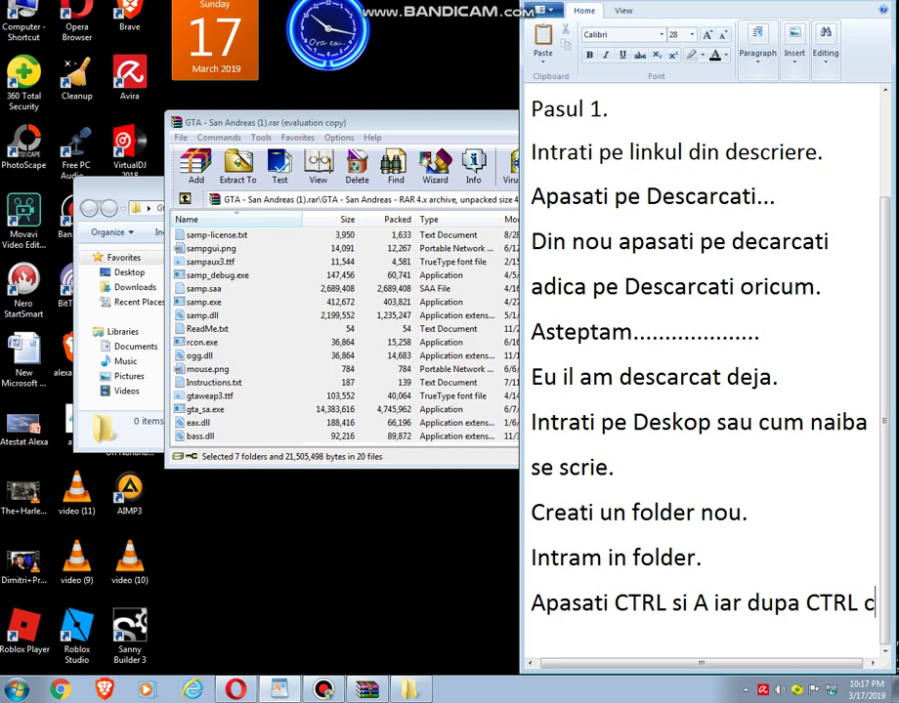
key(BackSpace)
text(C)
Step: Add a ":)" smiley on a new line below the "CTRL C" instruction
key(Return)
text(:)
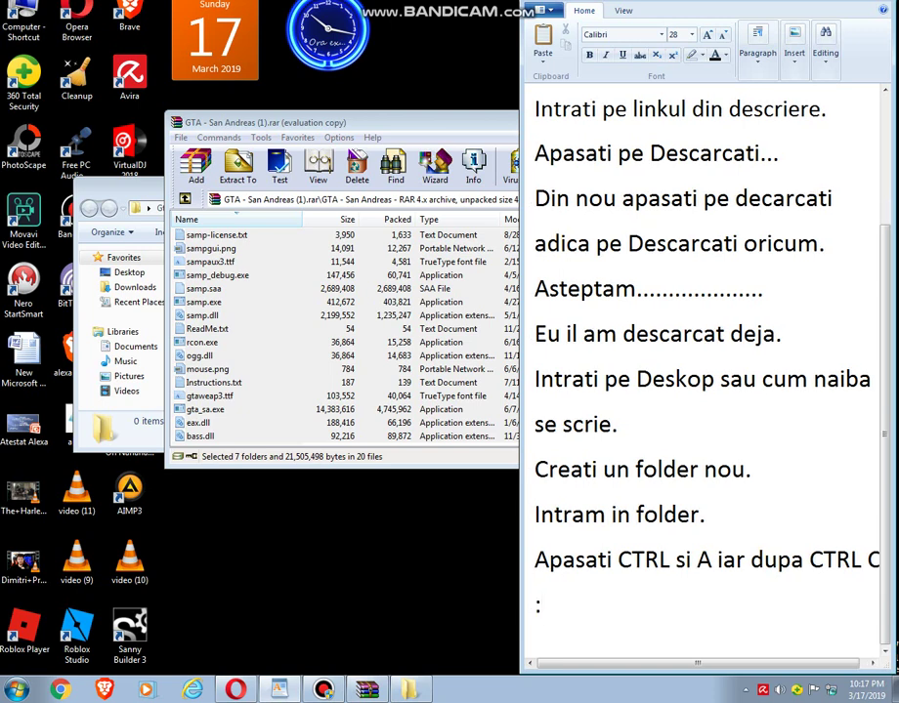
text()))
key(BackSpace)
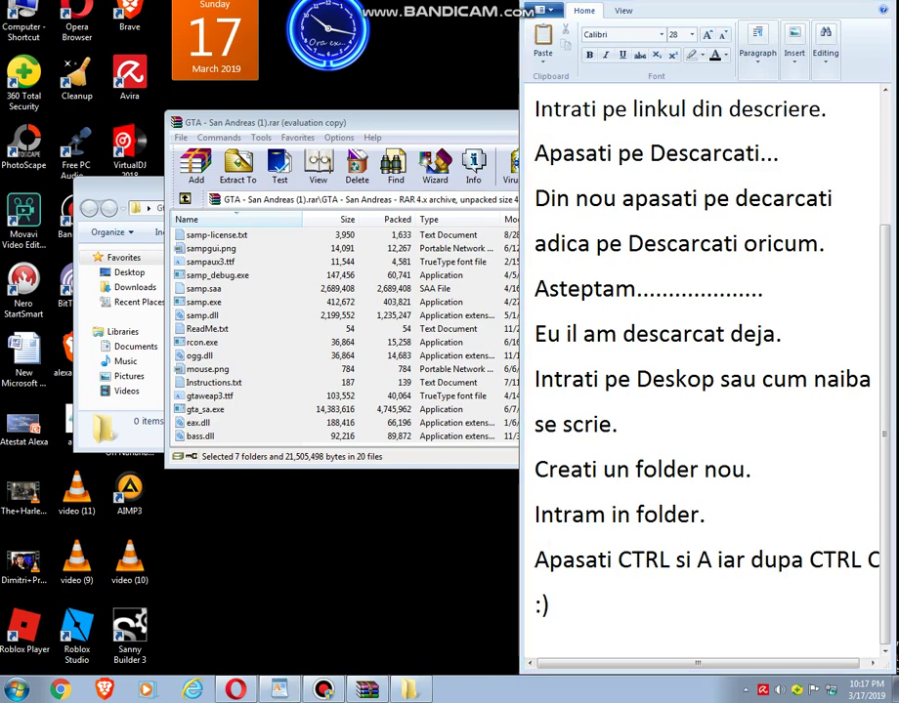
Step: Select everything in the archive's GTA - San Andreas folder once more, returning to the WordPad notes
click(207, 328)
key(ctrl+a)
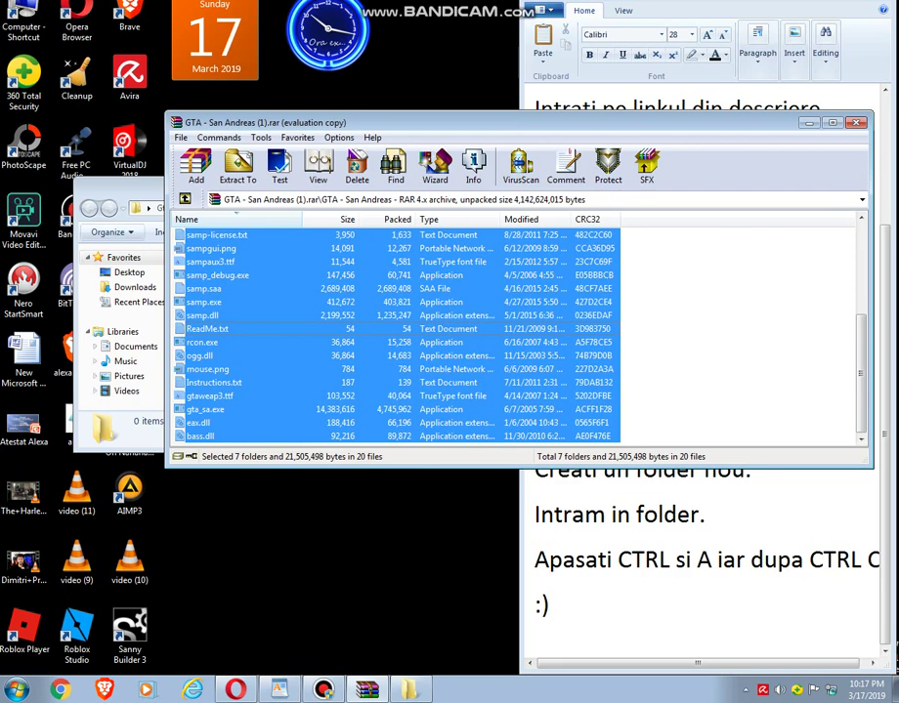
key(alt+Tab)
Step: Write "Itram iar in folder si acolo" on a new line below the smiley
key(Return)
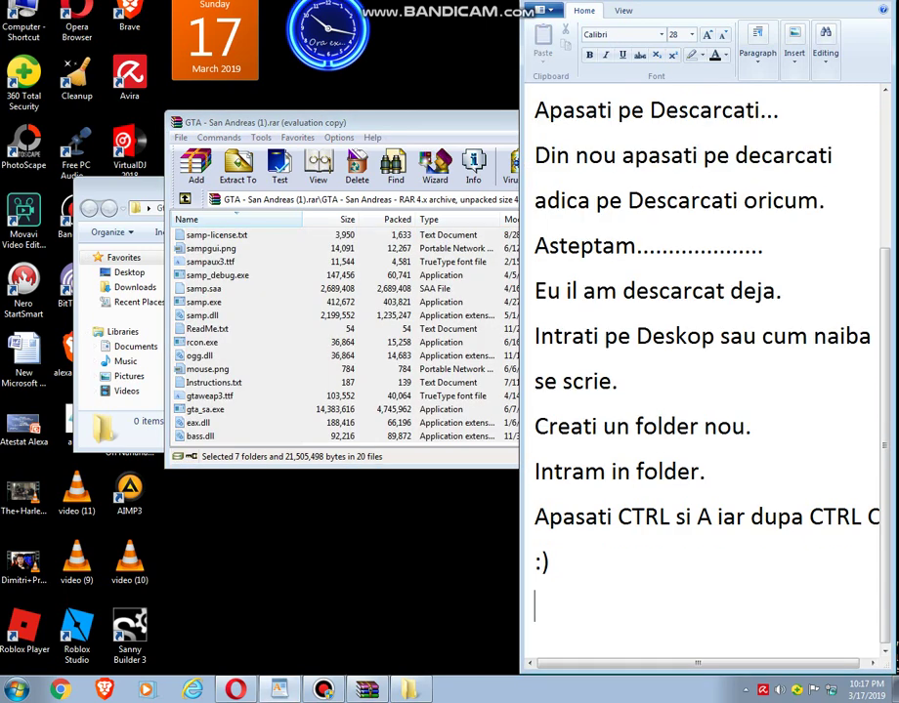
text(Itram iar)
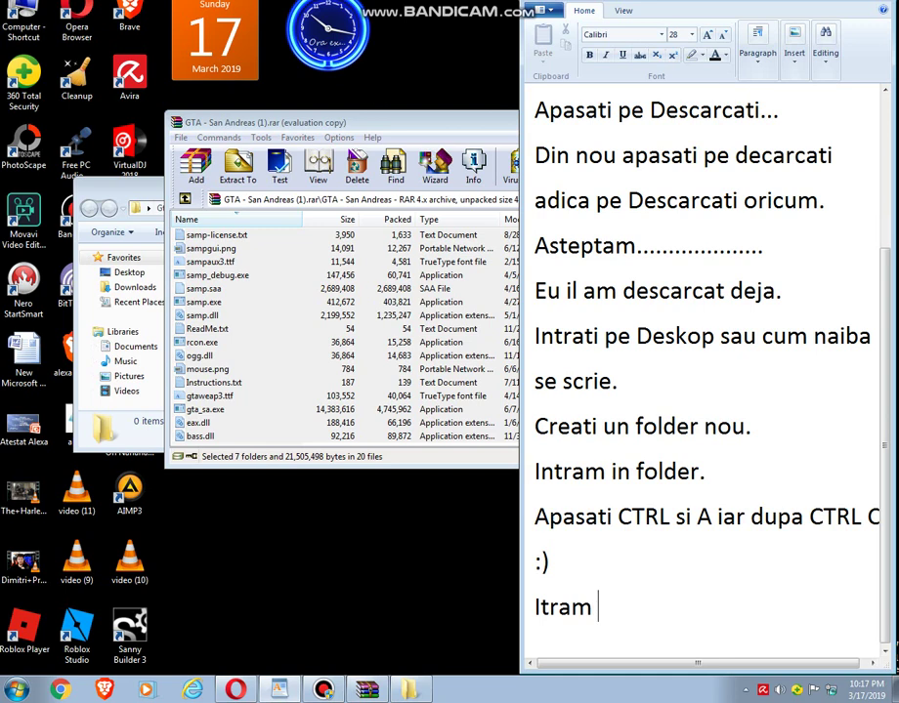
text( in fold)
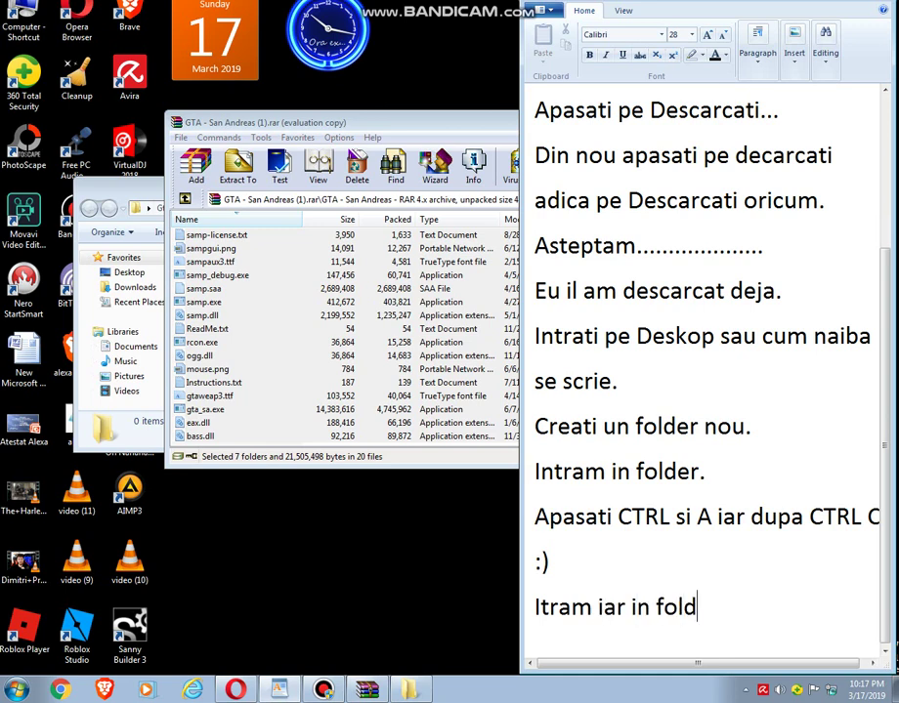
text(er si aco)
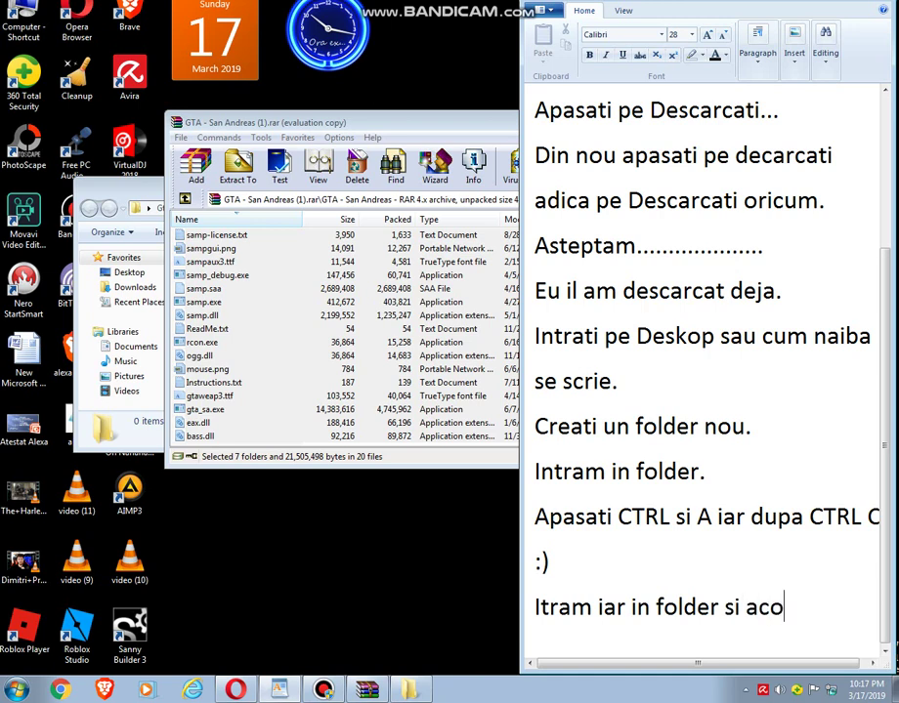
text(lo apasa,)
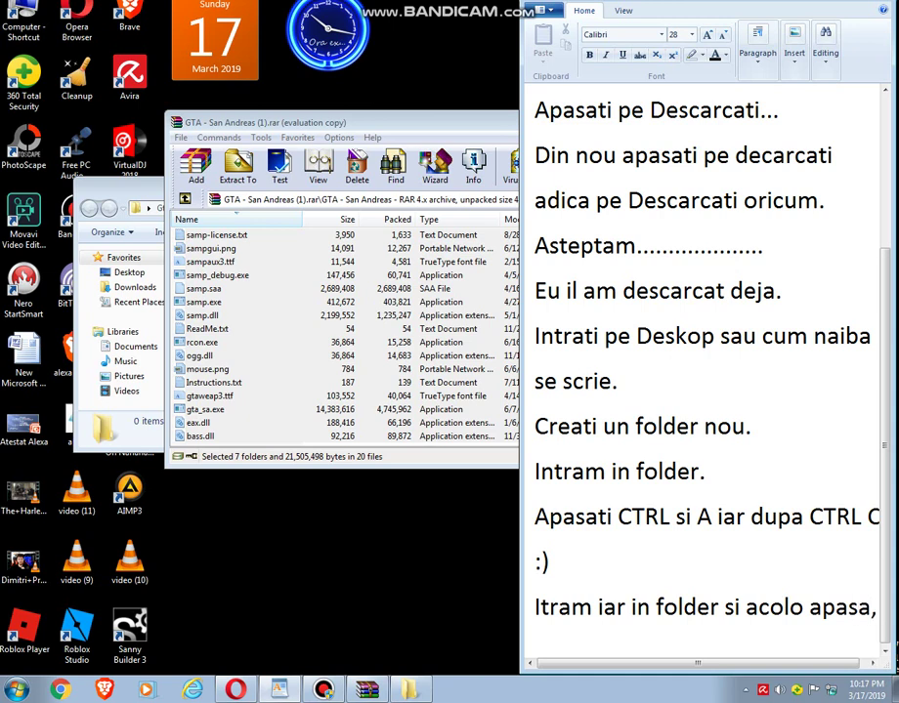
Step: Complete the instruction with "apasam" and put "CTRL V." on the following line
key(BackSpace)
text(m)
key(Return)
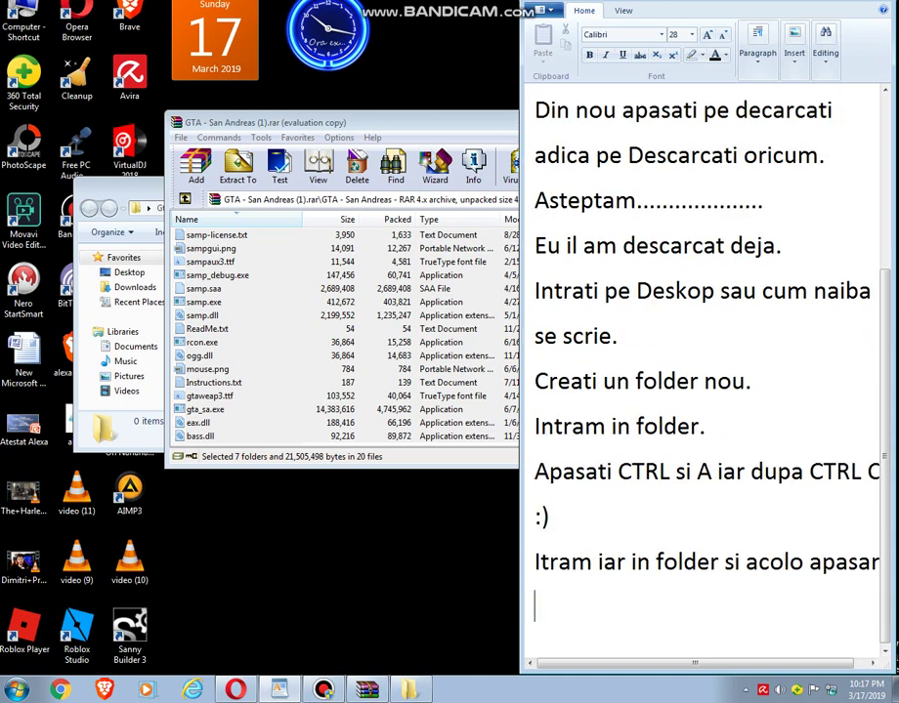
text(CTRL)
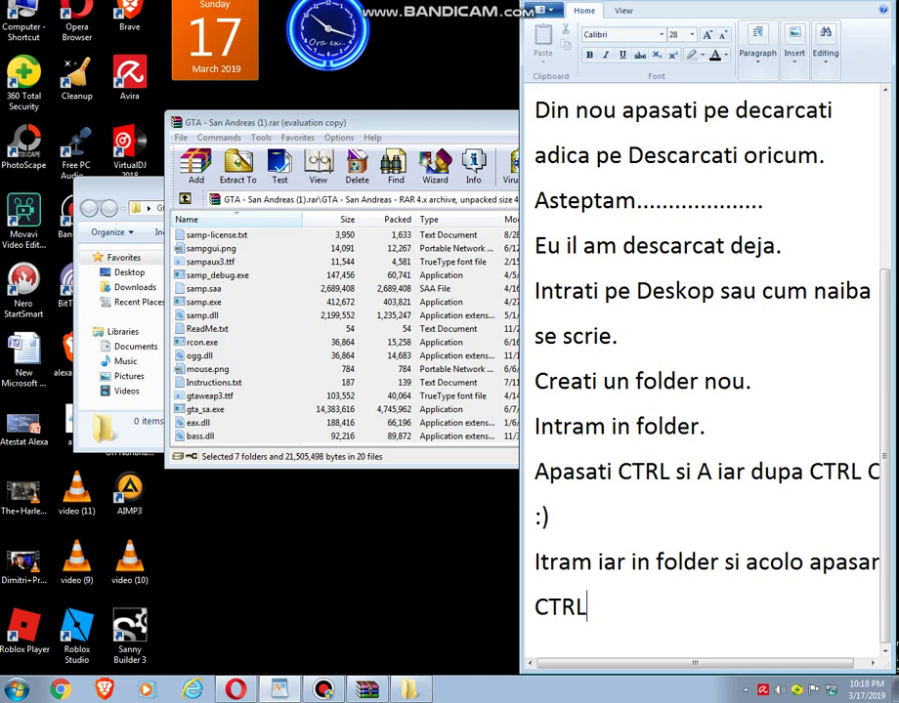
text( V.)
Step: Switch to the Gta San Andreas folder window, look through its files to the end of the list, and minimize it
key(alt+Tab)
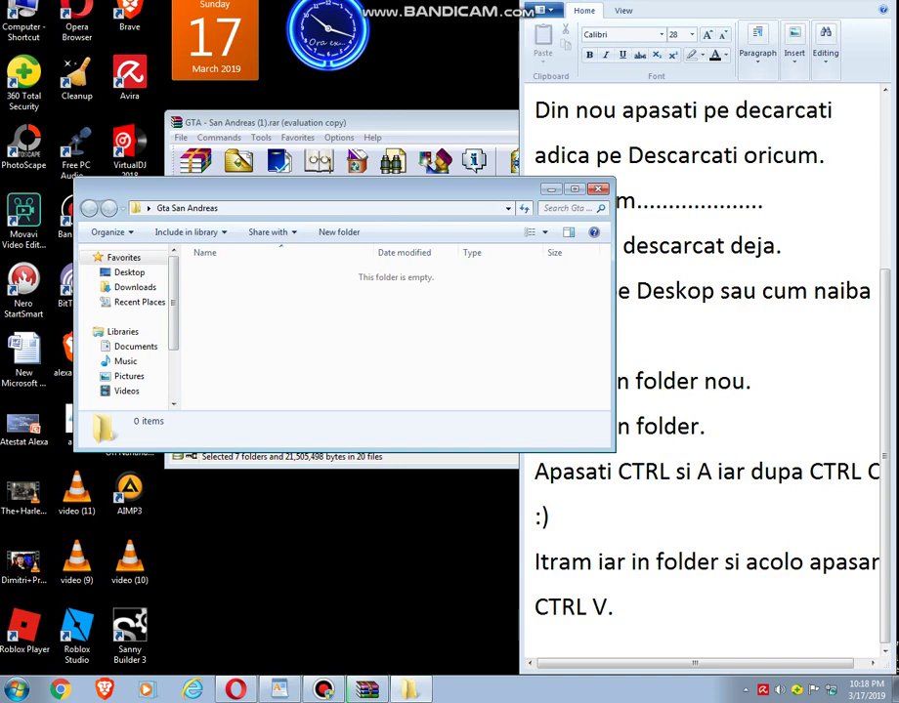
key(alt+Tab)
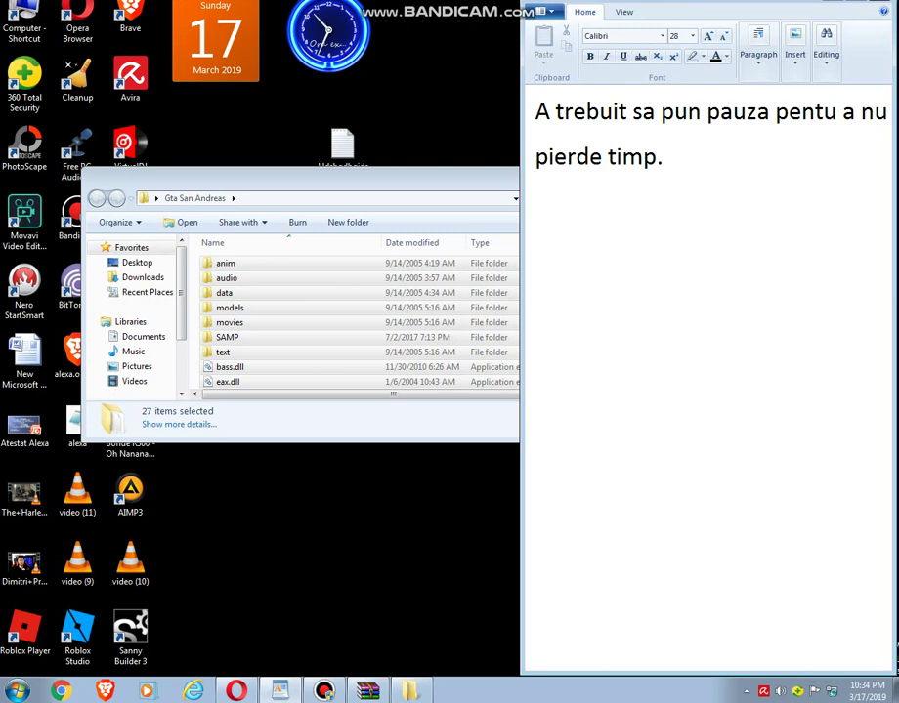
drag(301, 178, 280, 131)
scroll(384, 274, down, 3)
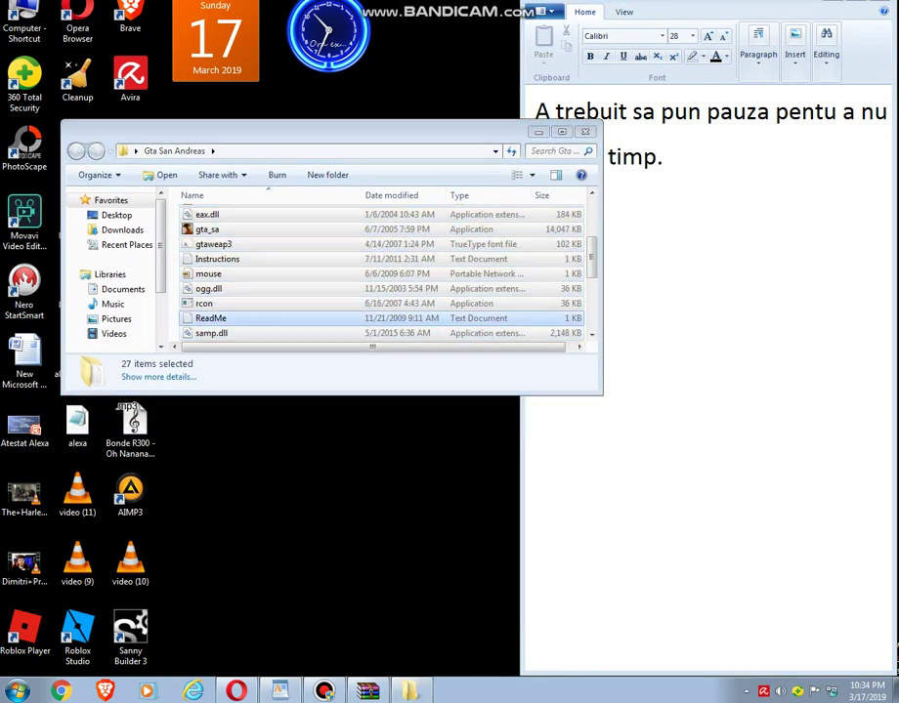
scroll(381, 274, down, 2)
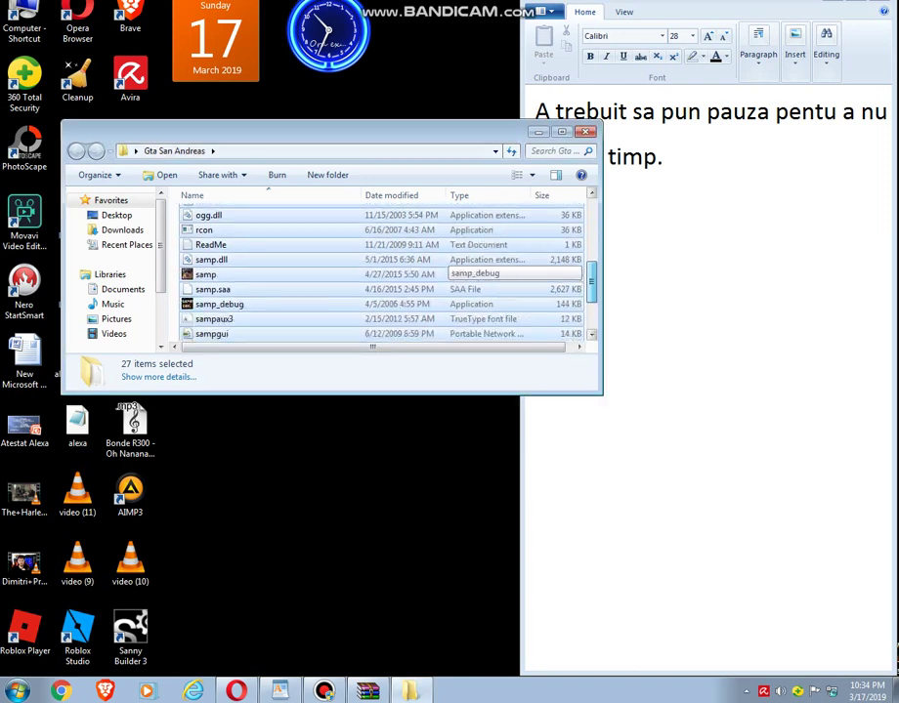
scroll(381, 274, down, 2)
click(293, 319)
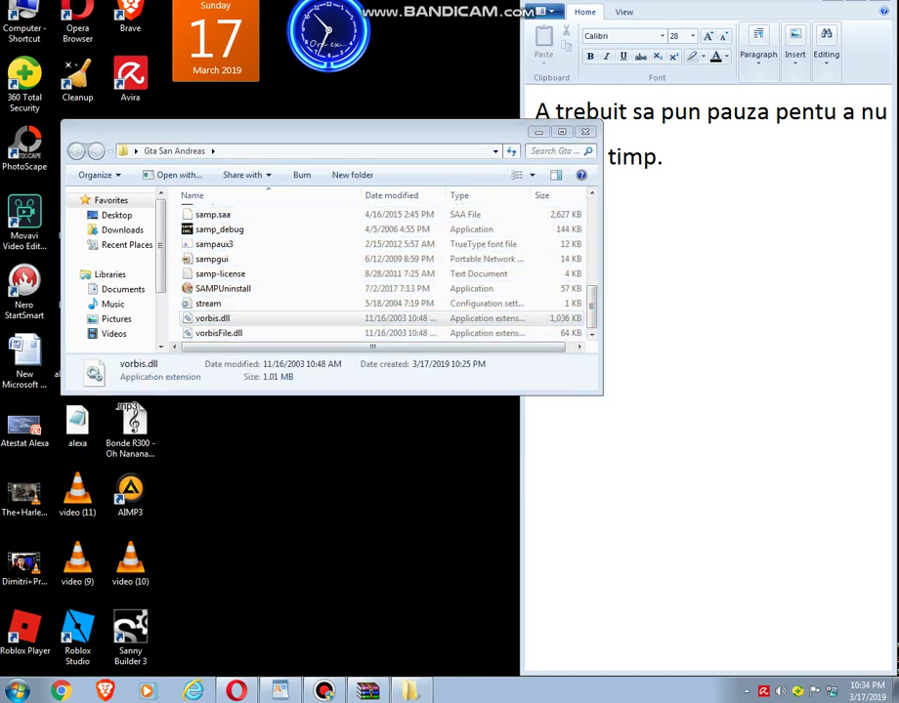
click(538, 132)
Step: Write "Si gata cu acest tutorial!" on a new line after "pierde timp." in WordPad
click(588, 156)
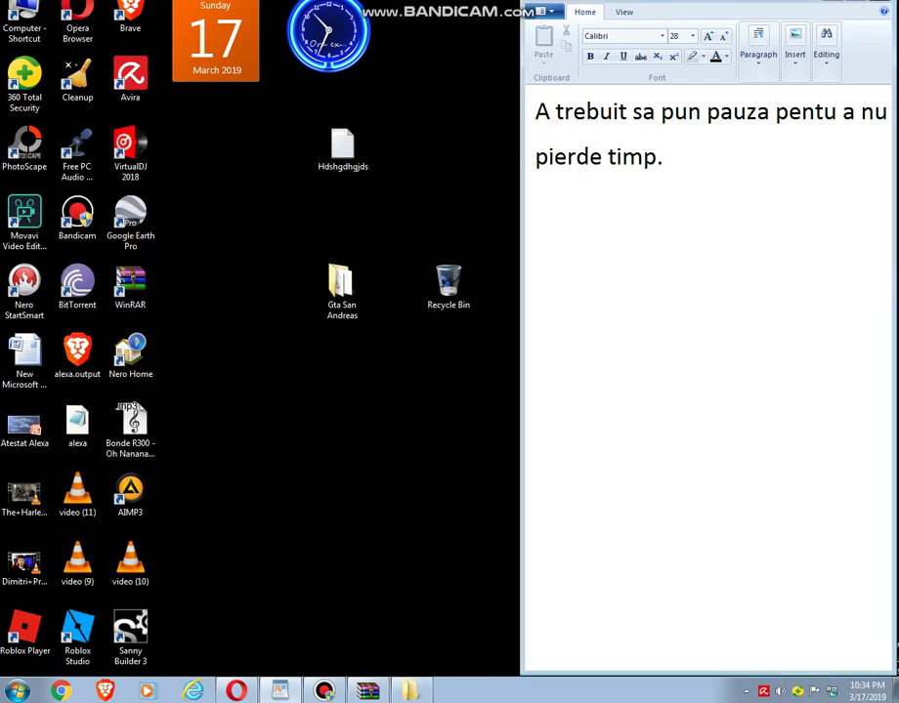
key(Return)
text(Si gata )
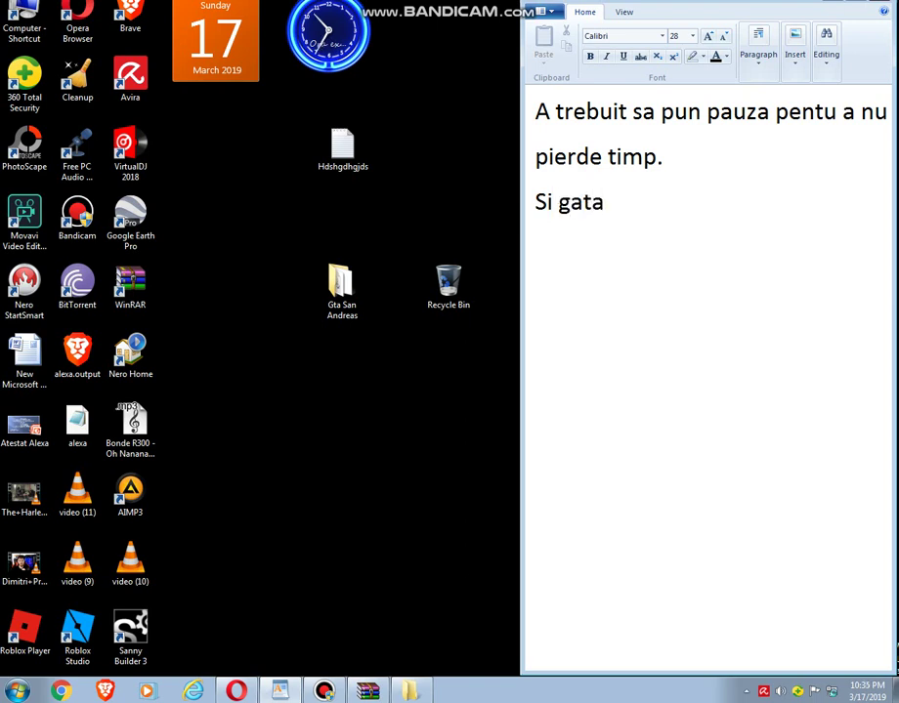
text(cu ace)
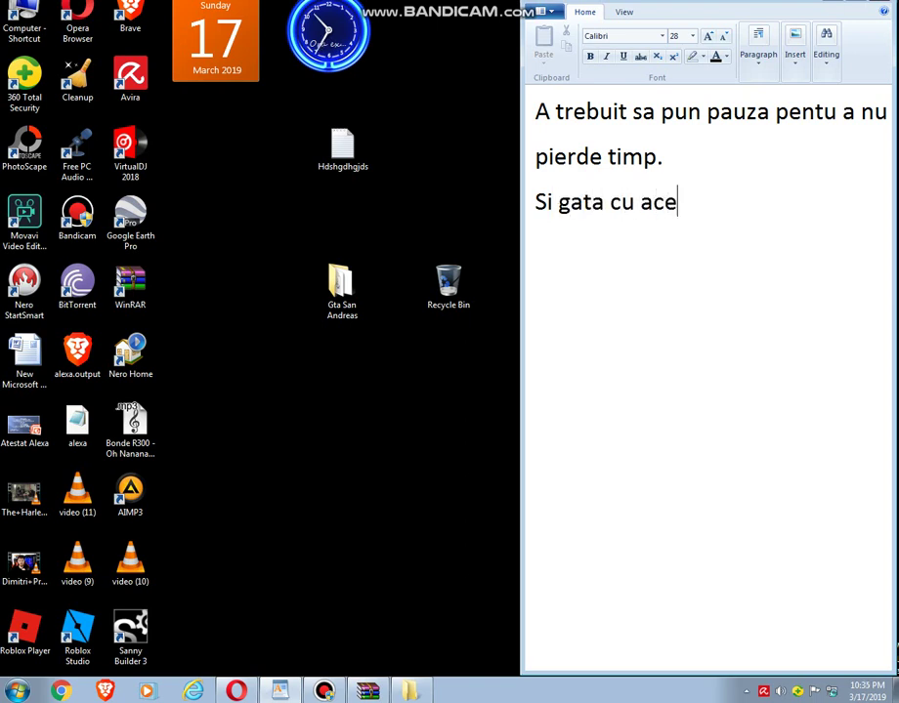
text(st tutor)
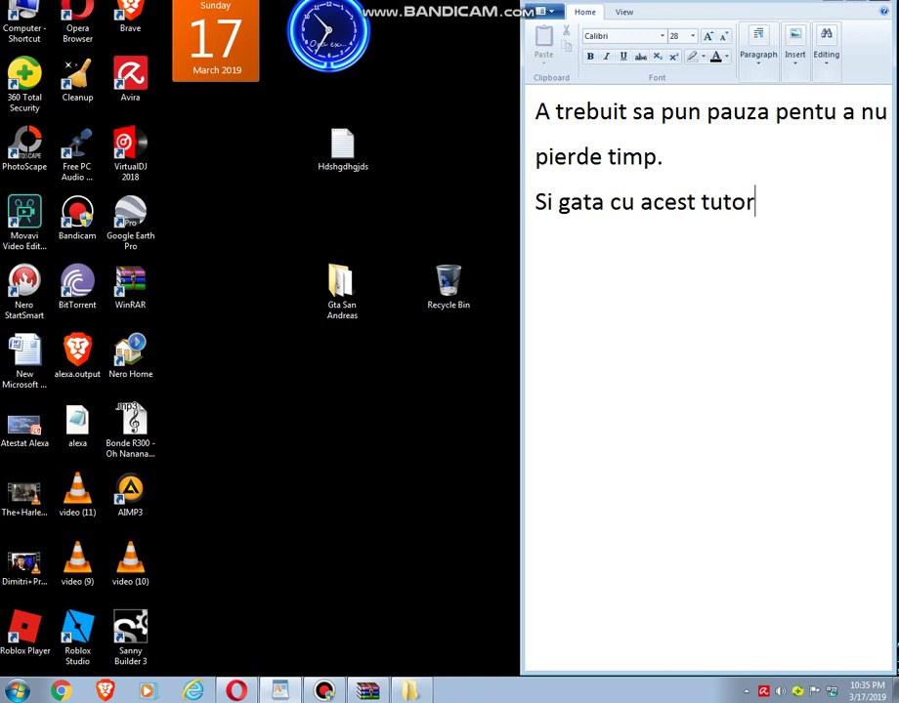
text(ial.)
key(BackSpace)
text(! )
text(Like )
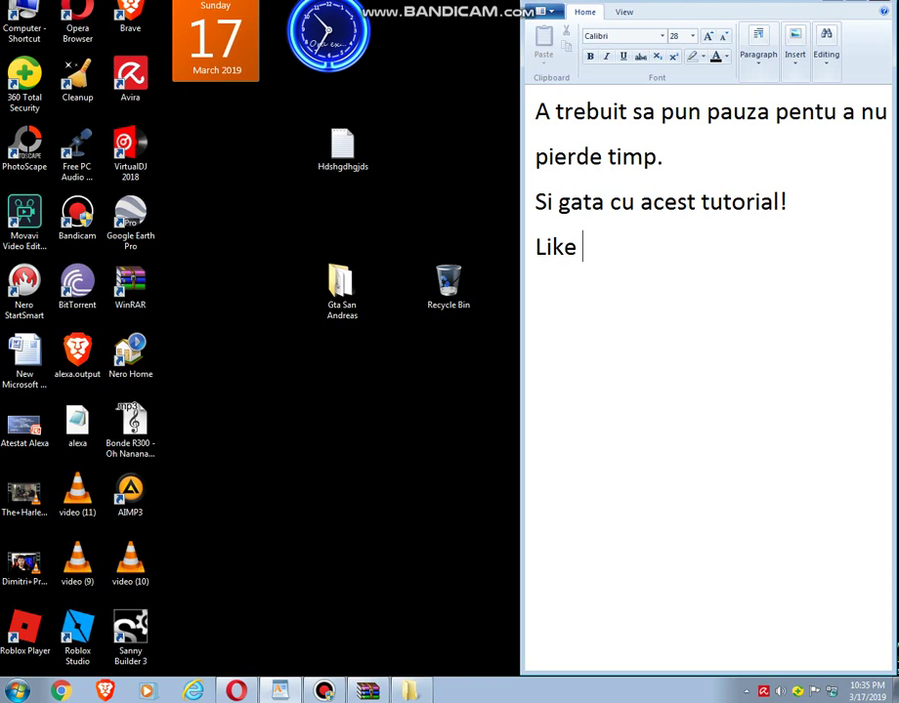
text(Subs)
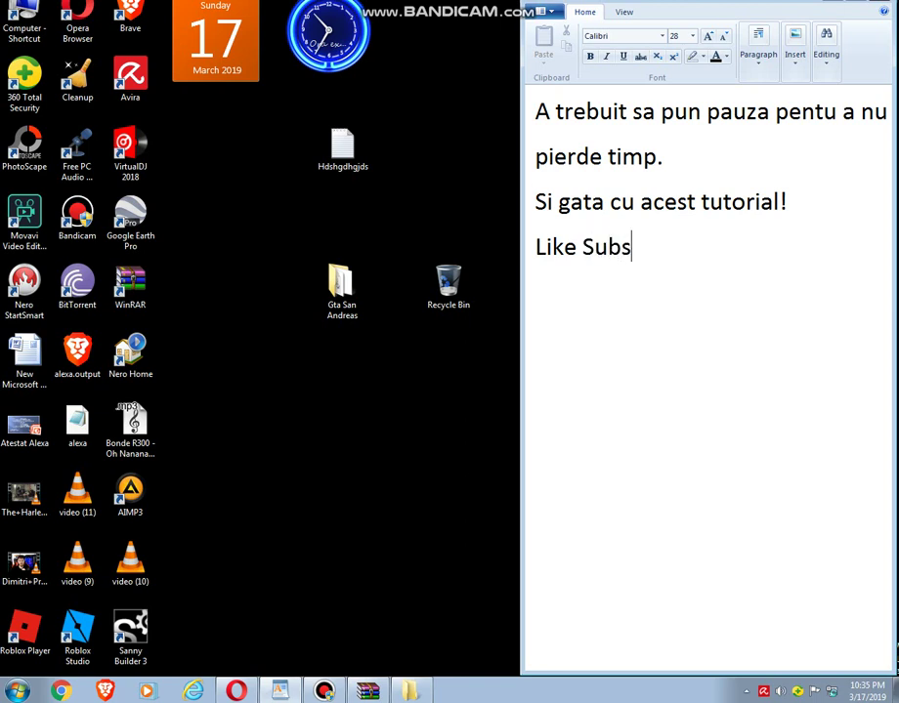
text(cribe)
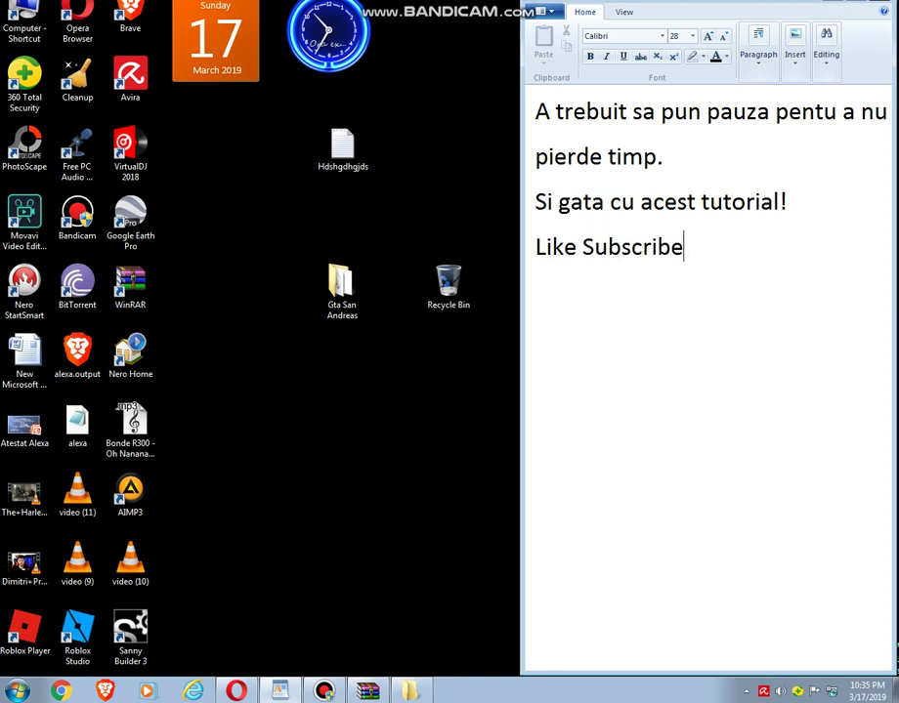
text( si comet)
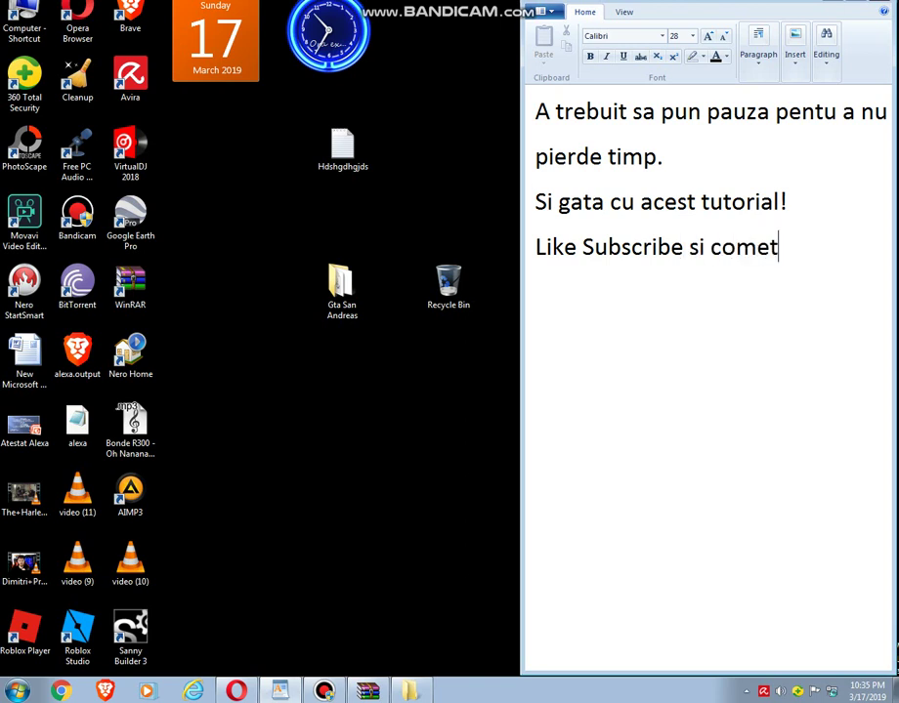
Step: Add the line "Like Subscribe si comentati." below the tutorial's closing sentence and start another line
key(BackSpace)
key(BackSpace)
text(entati)
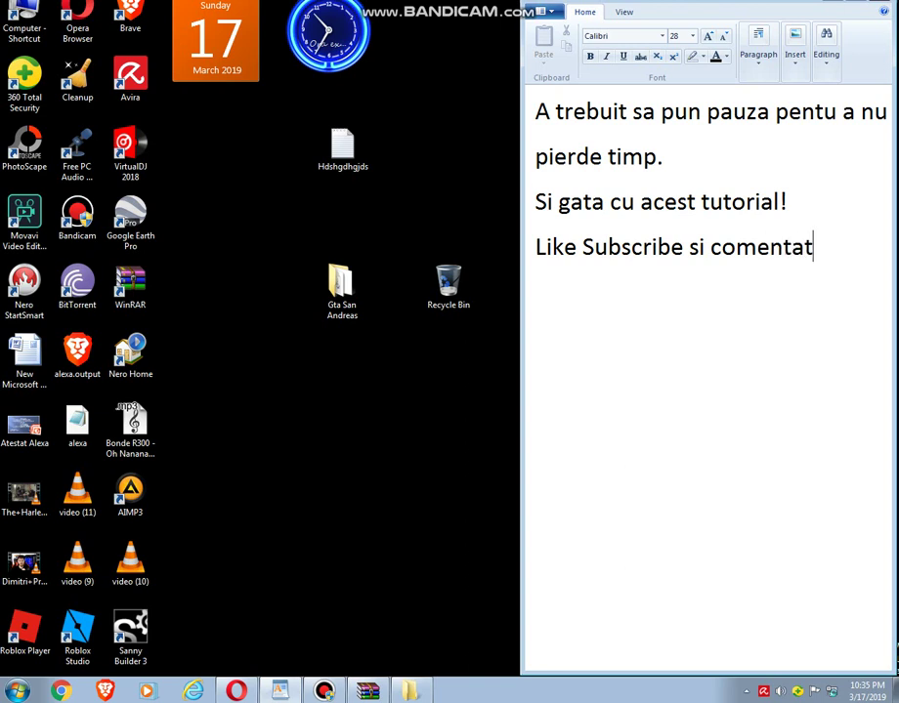
text(.)
key(Return)
text(Cred )
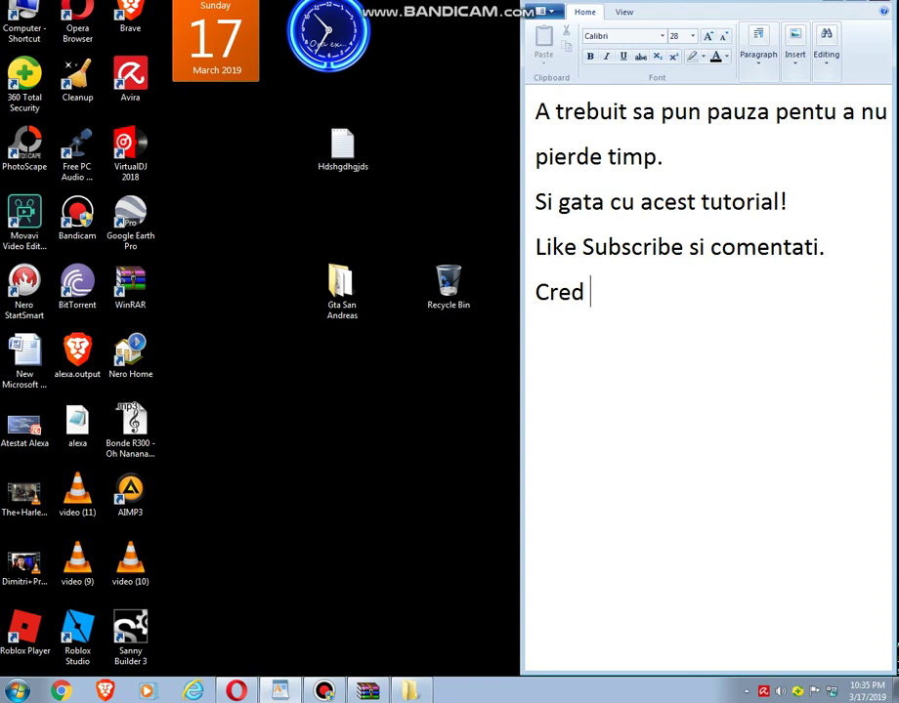
text(ca aces)
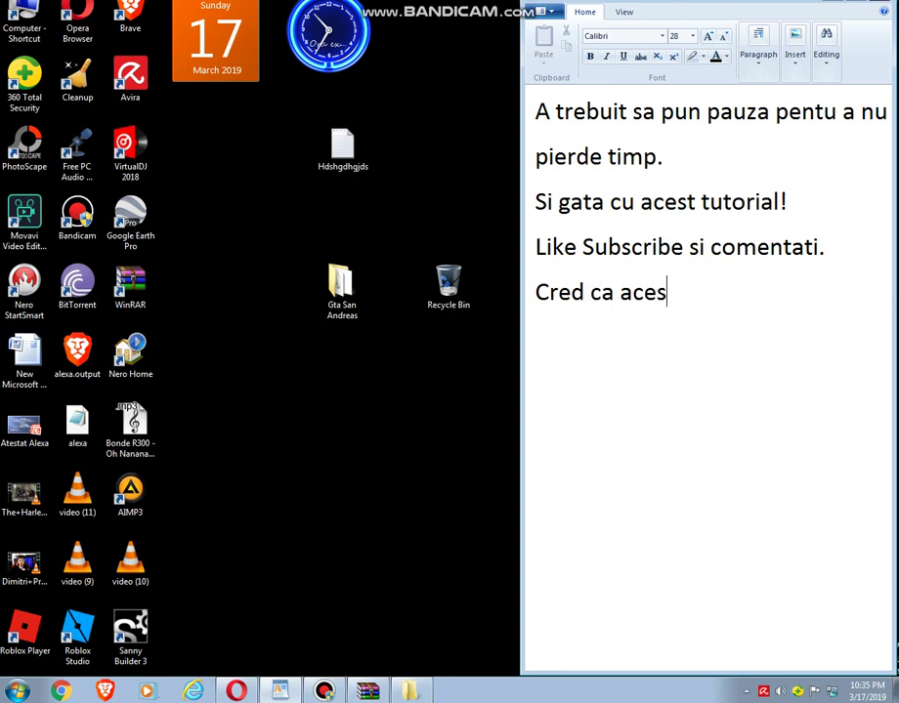
text(t)
key(BackSpace)
key(BackSpace)
key(BackSpace)
key(BackSpace)
key(BackSpace)
key(BackSpace)
key(BackSpace)
key(BackSpace)
key(BackSpace)
key(BackSpace)
key(BackSpace)
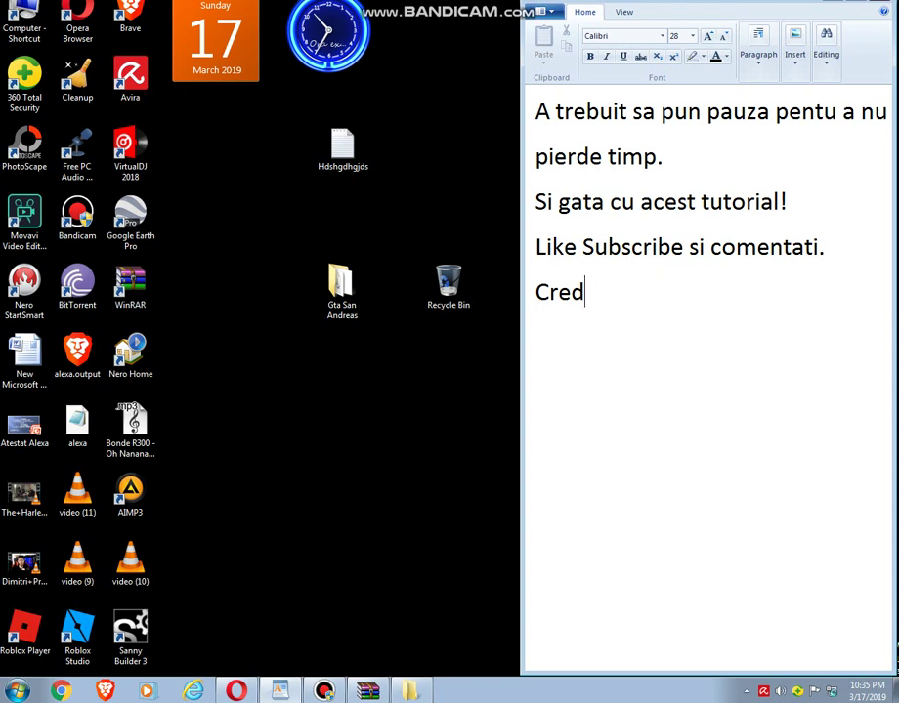
key(BackSpace)
key(BackSpace)
Step: Write "Sper ca acest tutorial a fost de folos" as the last line and start a new line
text(Sper )
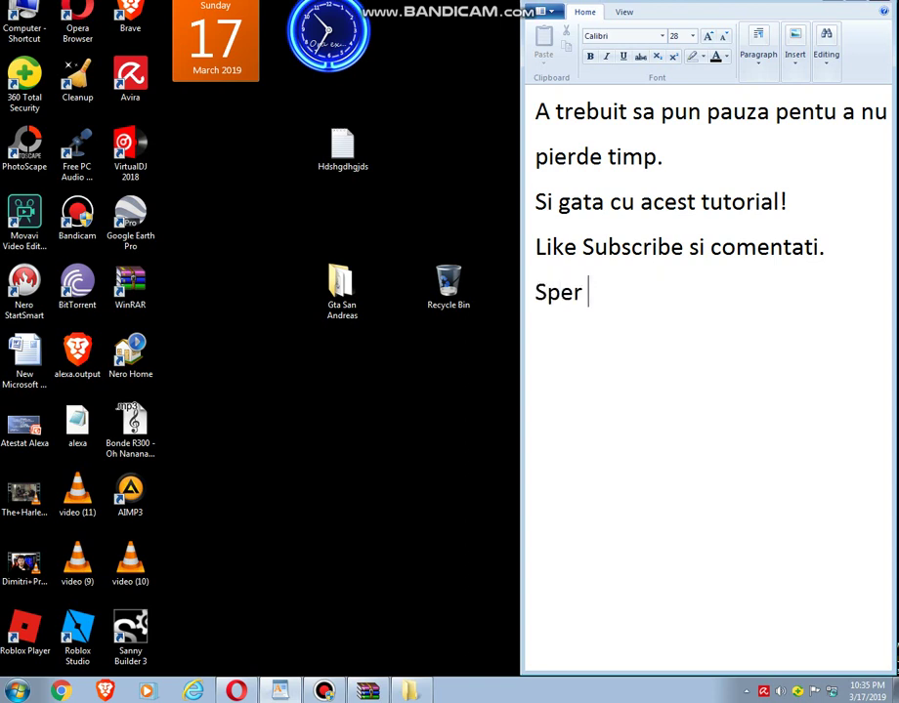
text(ca ac)
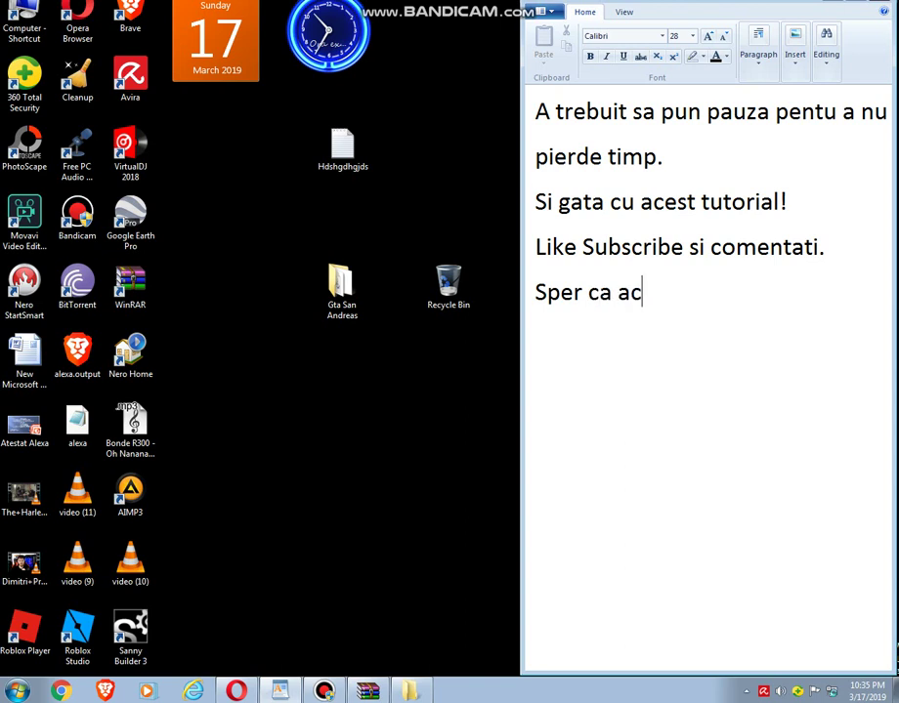
text(est tutor)
text(ial)
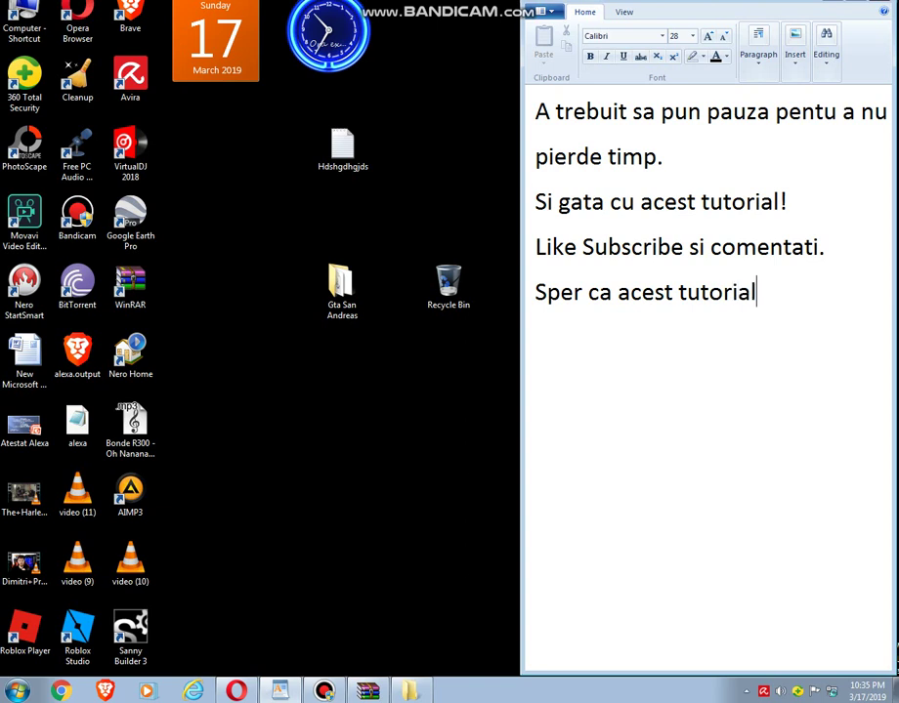
text( a fo)
text(st d)
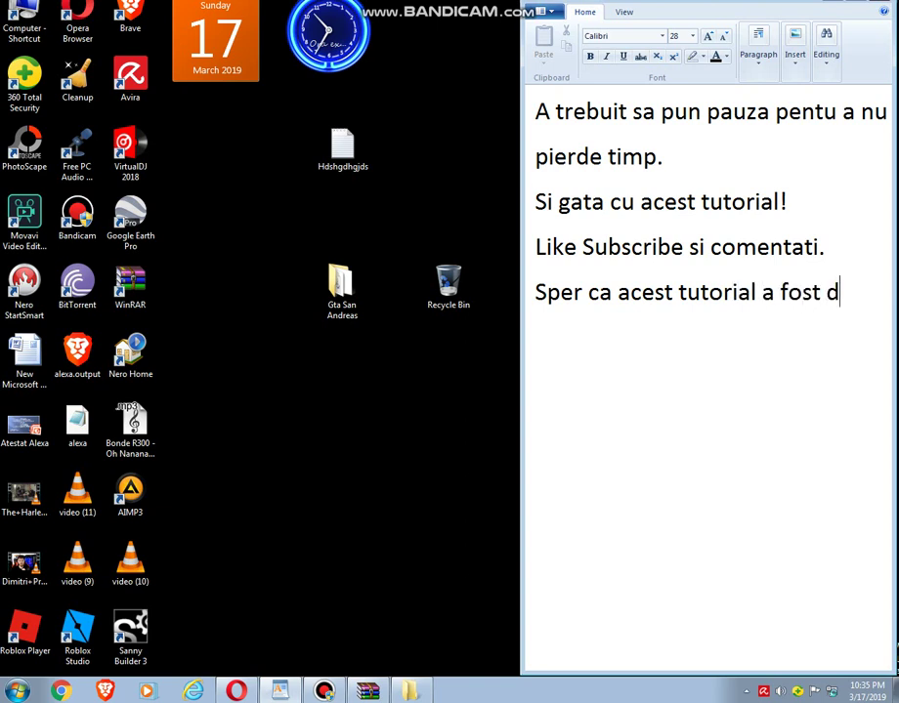
text(e folos)
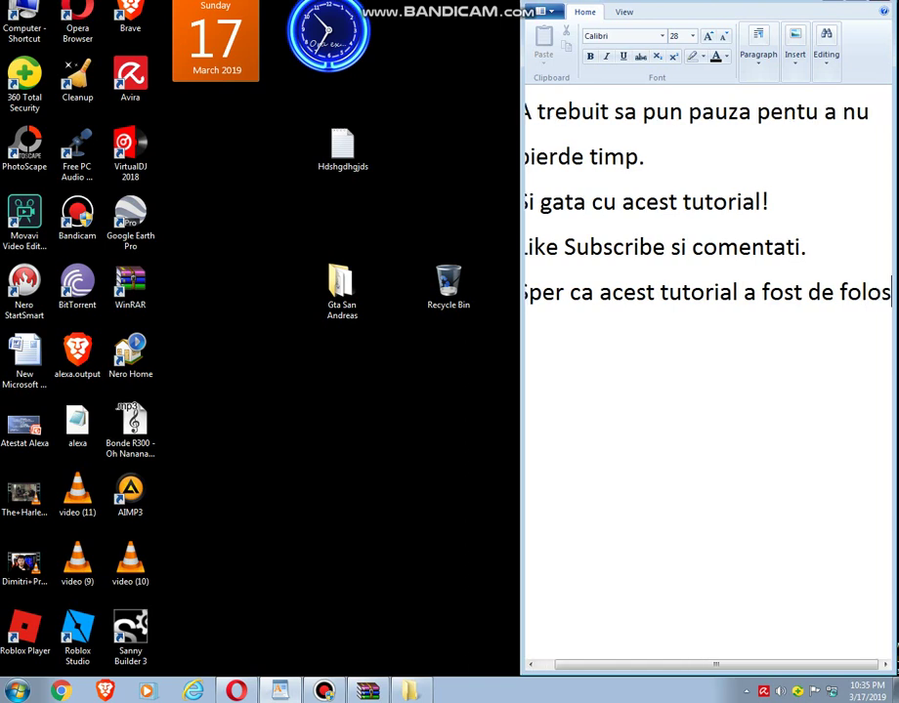
key(Return)
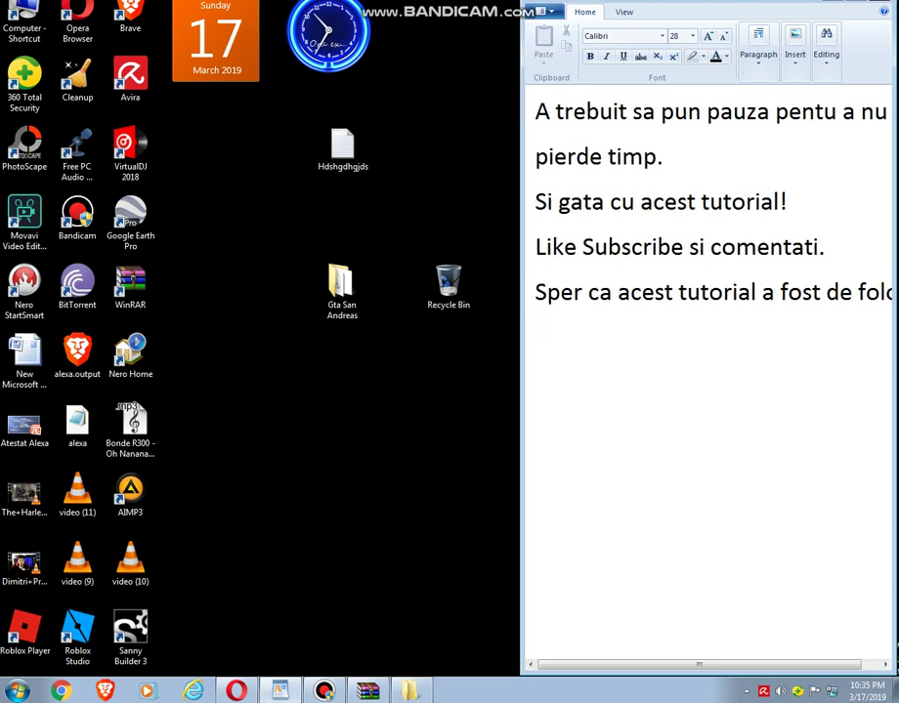
Step: Write "Multumesc pentru vizionare!" on the empty line below the sentence hoping the tutorial was useful
text(Multu,me)
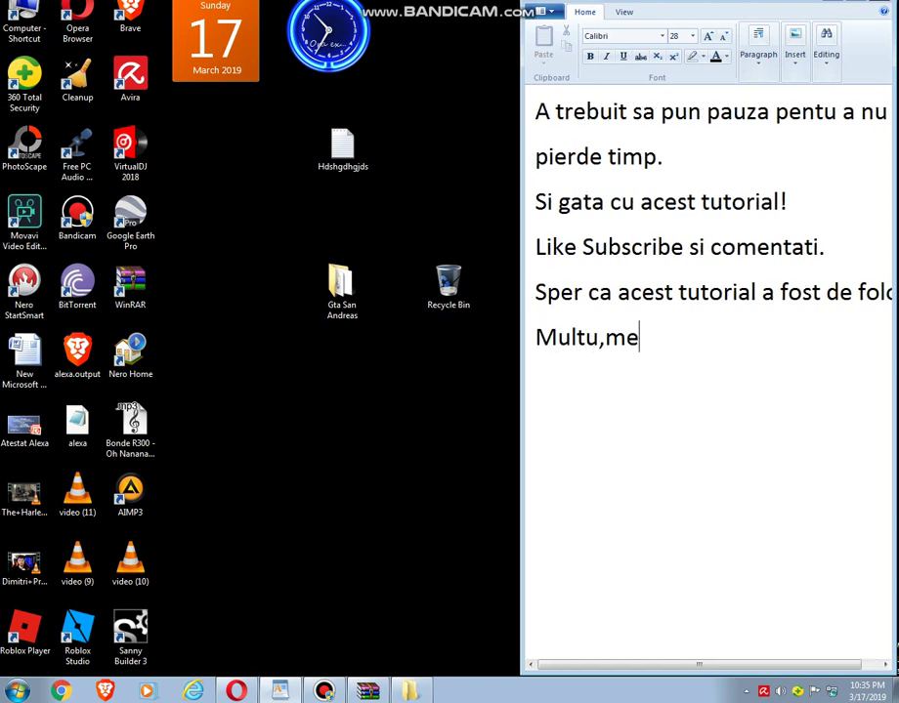
key(BackSpace)
key(BackSpace)
key(BackSpace)
text(mesc)
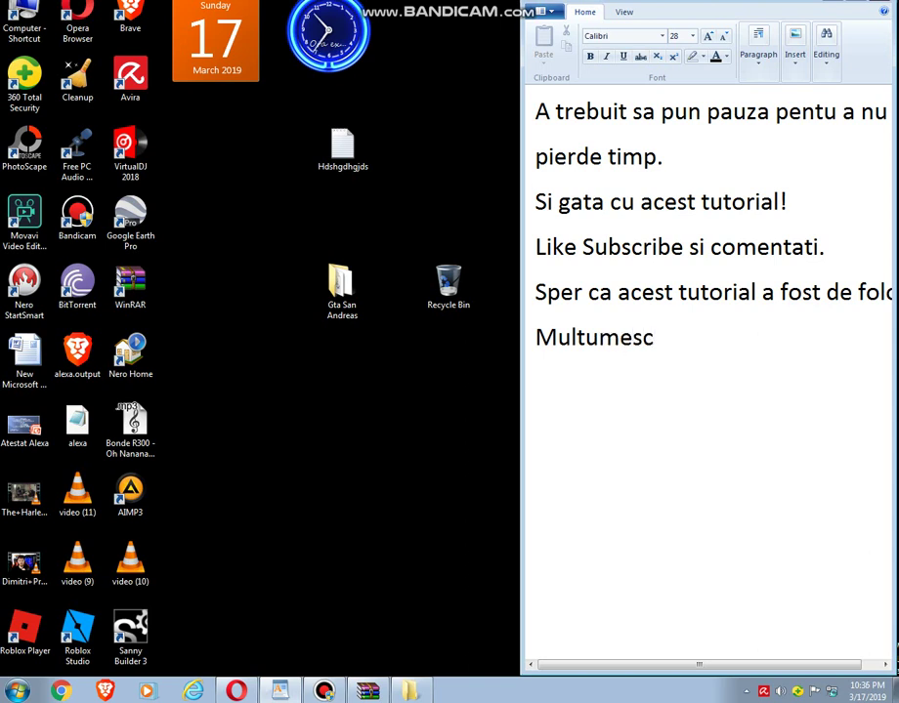
text( pentru )
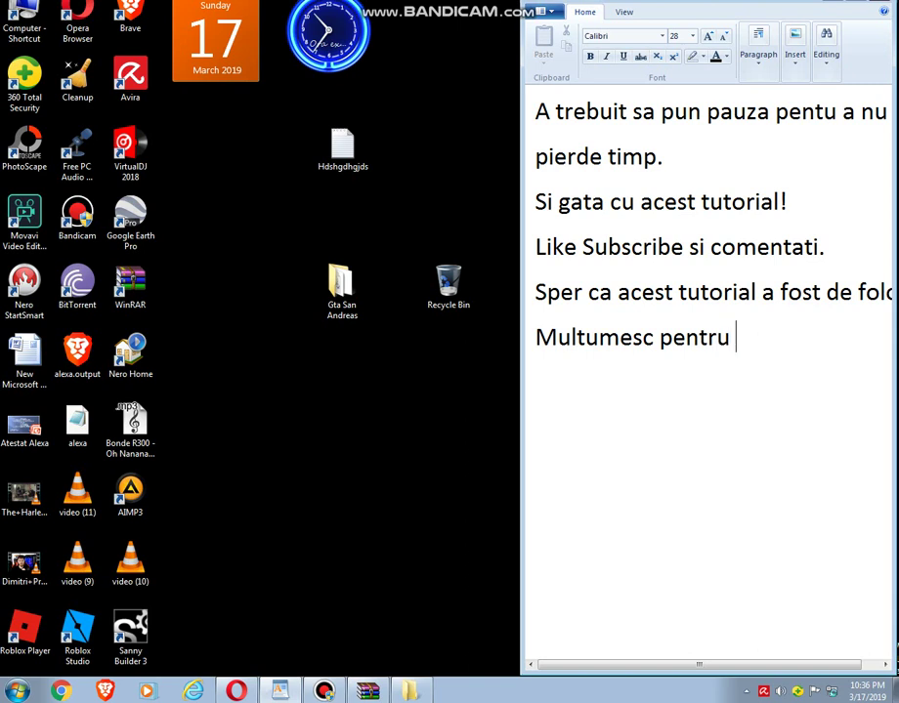
text(viziona)
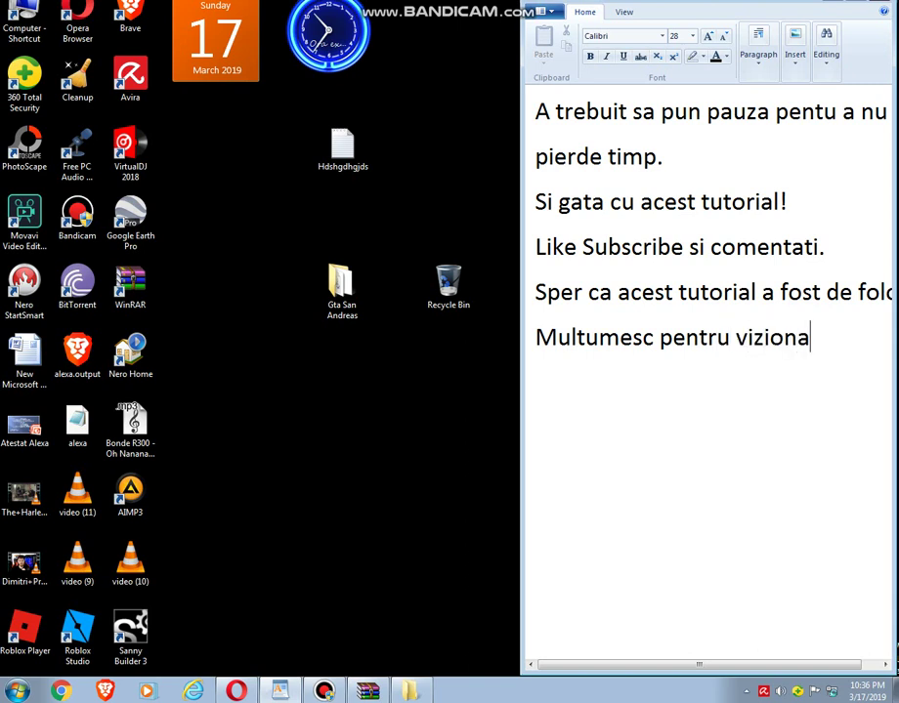
text(re!)
Step: Add the farewell "Papa!" on a new line below the thank-you message
key(Return)
text(Papa)
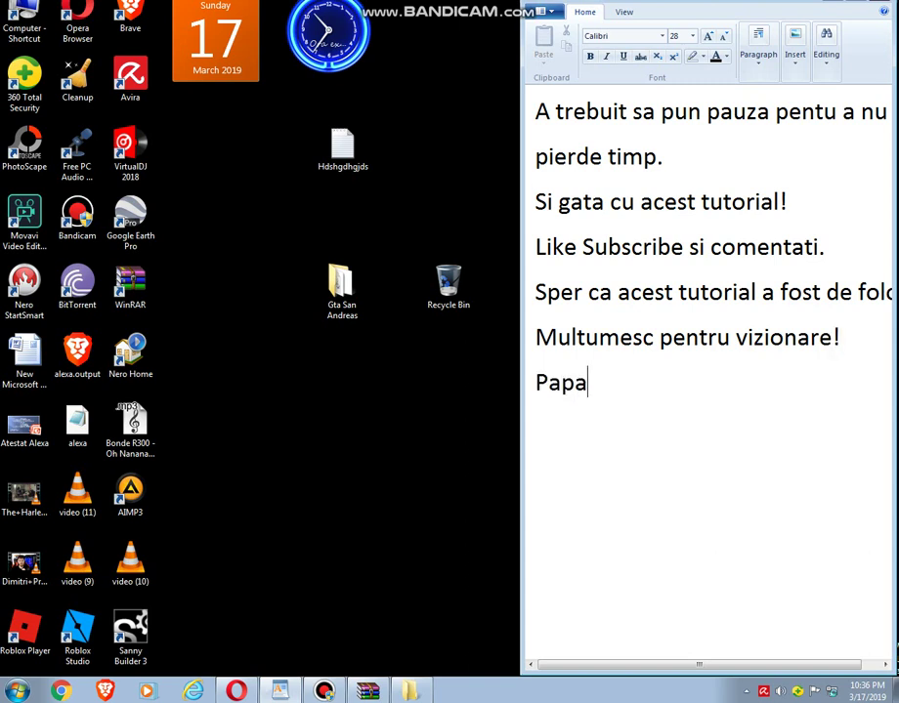
text(!)
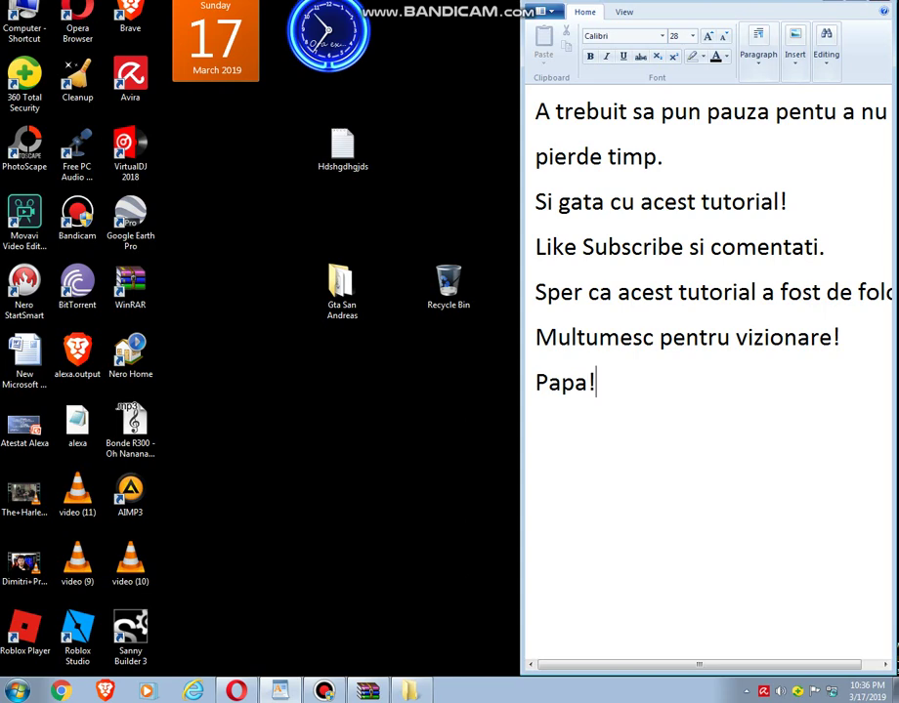